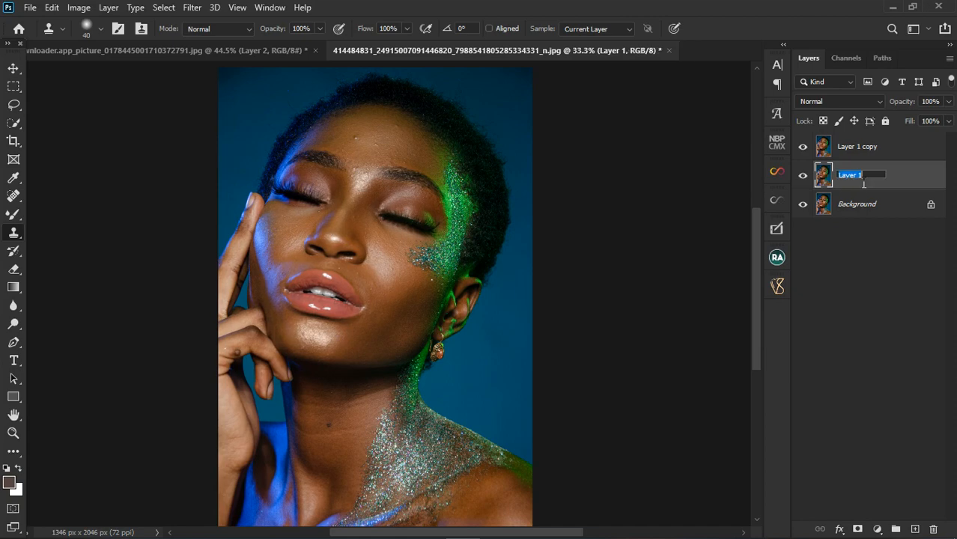
Rename Layer 1 as tone and Layer 1 copy as texture
type("tone")
key("Return")
double_click(863, 154)
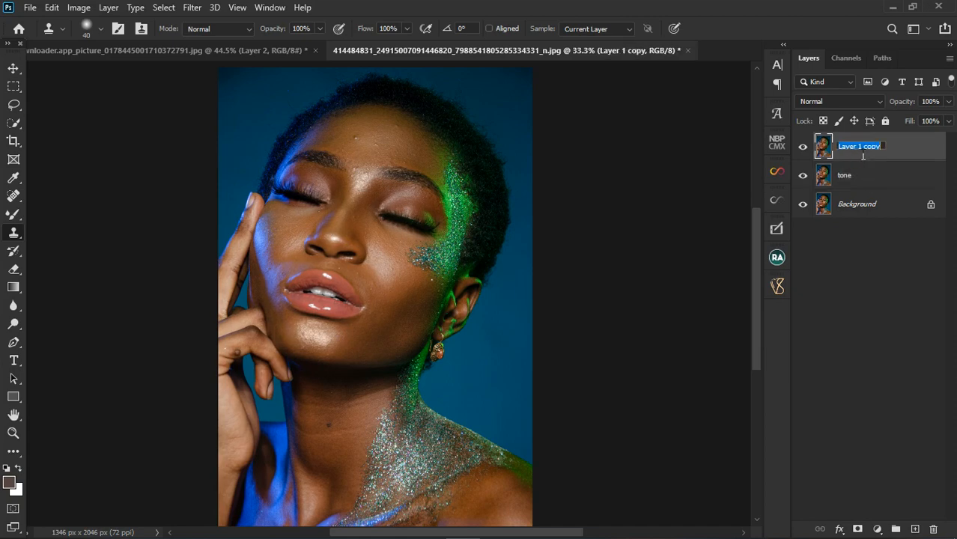
type("texture")
key("Return")
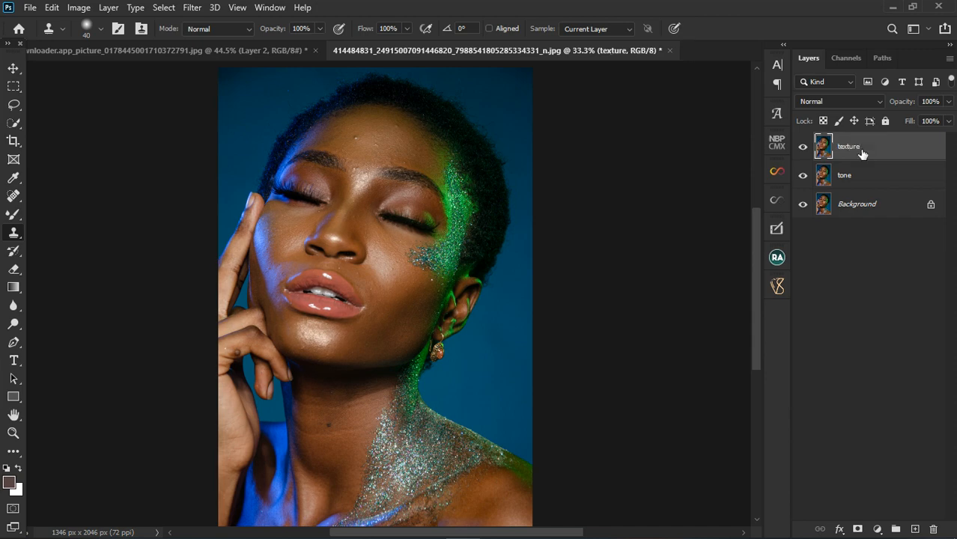
Group the texture and tone layers together and expand the new group
left_click(874, 180, "shift")
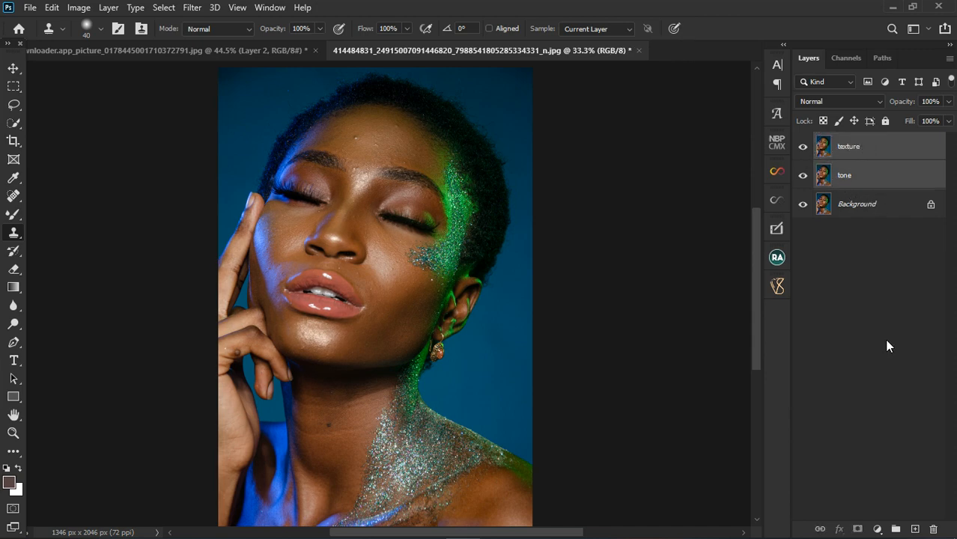
left_click(896, 530)
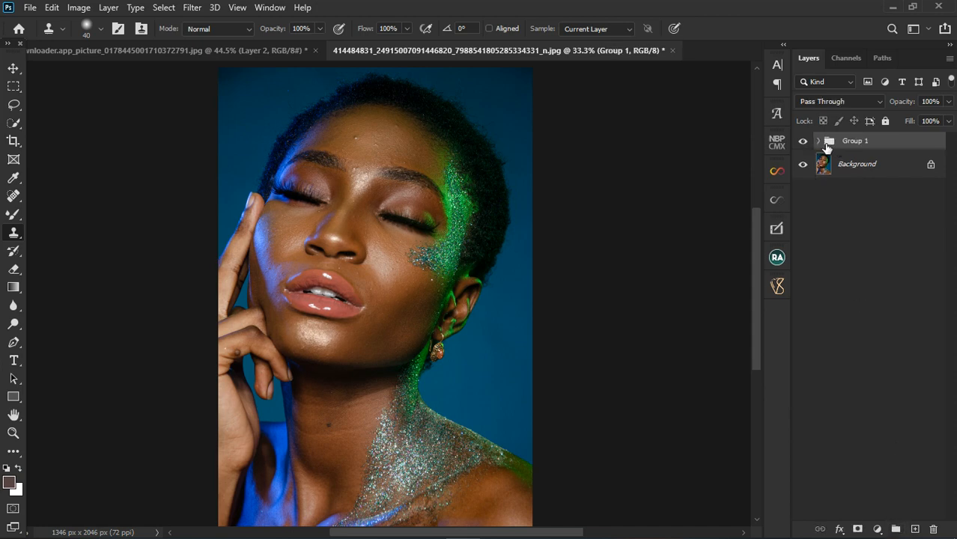
left_click(820, 142)
Hide the texture layer and apply a Gaussian Blur with a 5.8-pixel radius to the tone layer
left_click(875, 196)
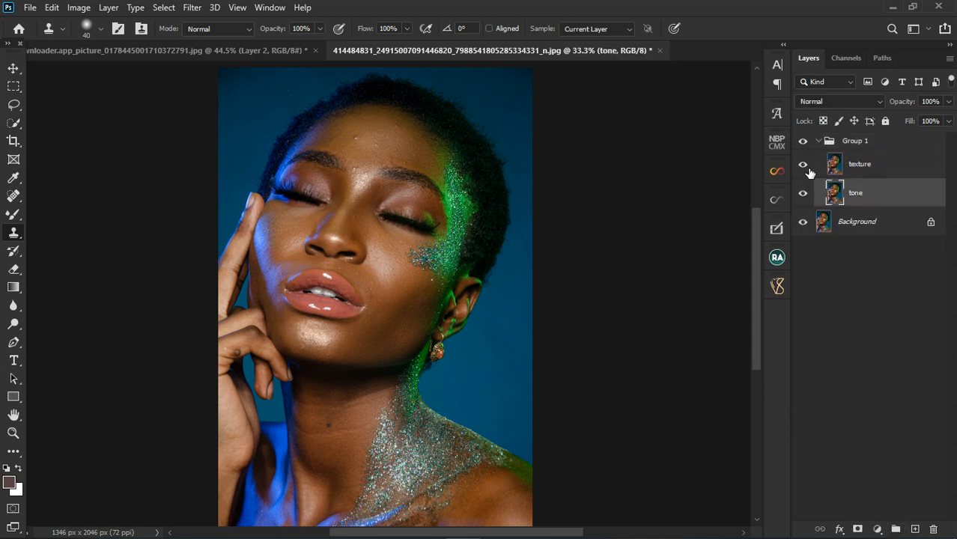
left_click(199, 14)
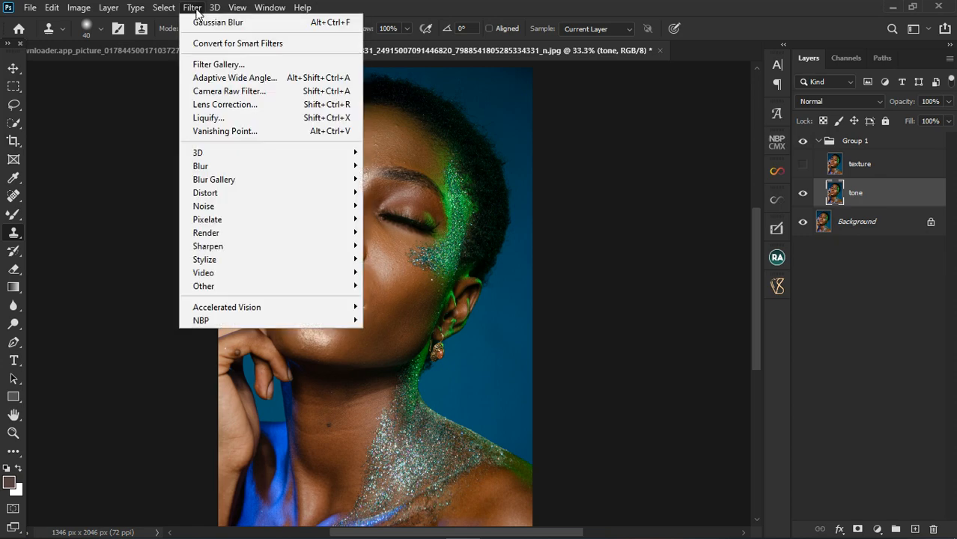
mouse_move(211, 169)
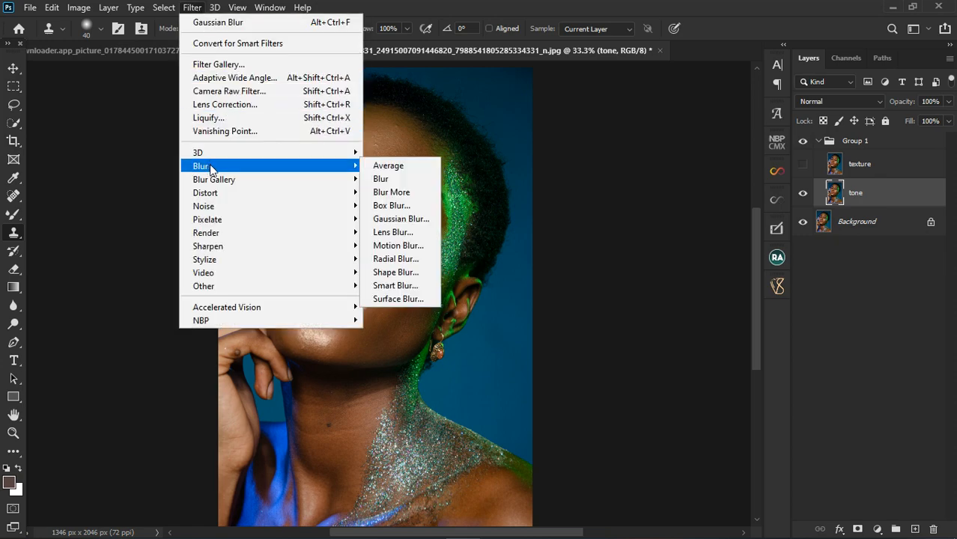
left_click(416, 219)
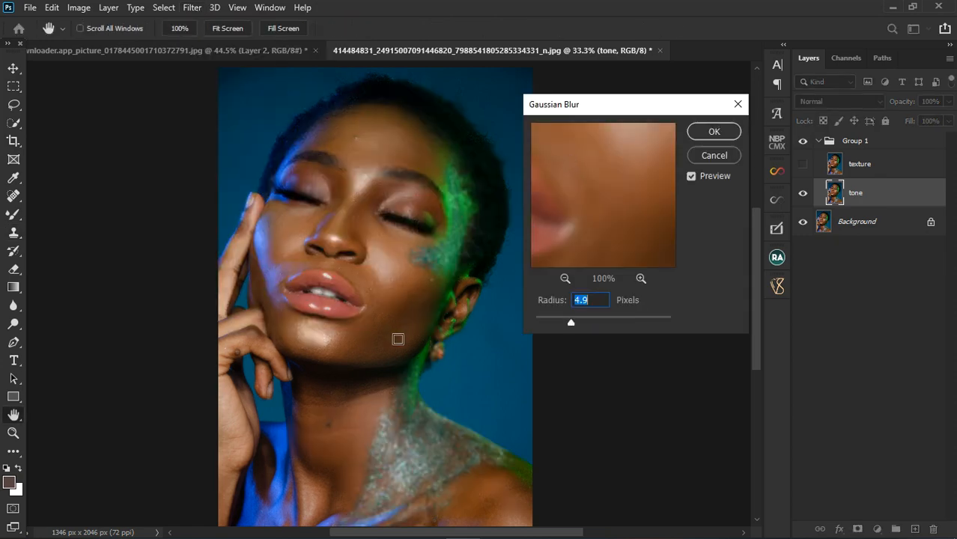
left_click_drag(534, 325, 530, 324)
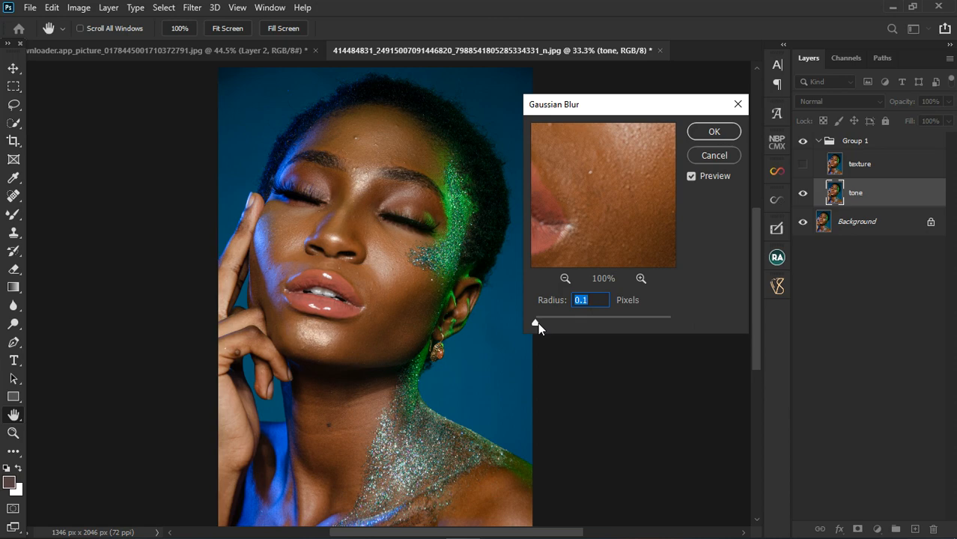
left_click_drag(537, 322, 521, 328)
left_click_drag(536, 321, 566, 323)
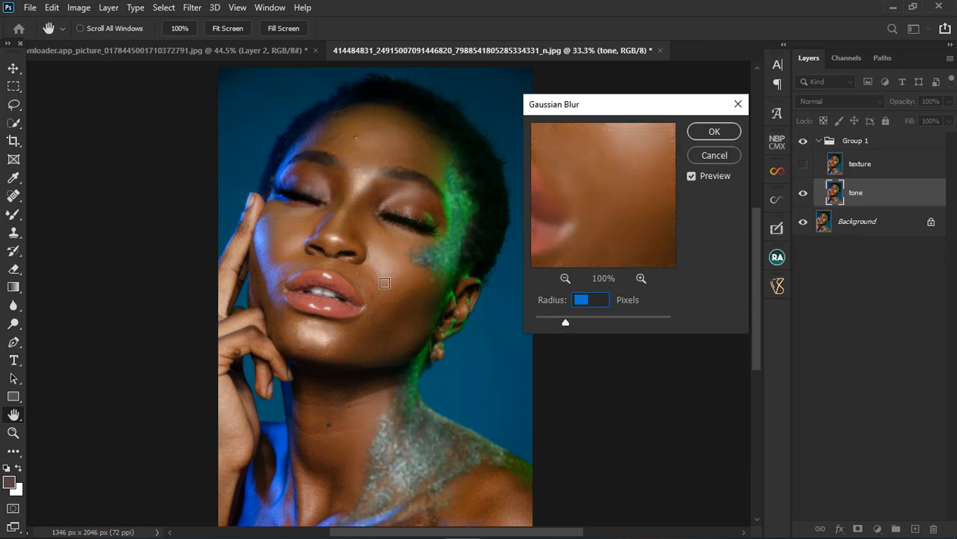
left_click(384, 282)
left_click_drag(568, 322, 574, 326)
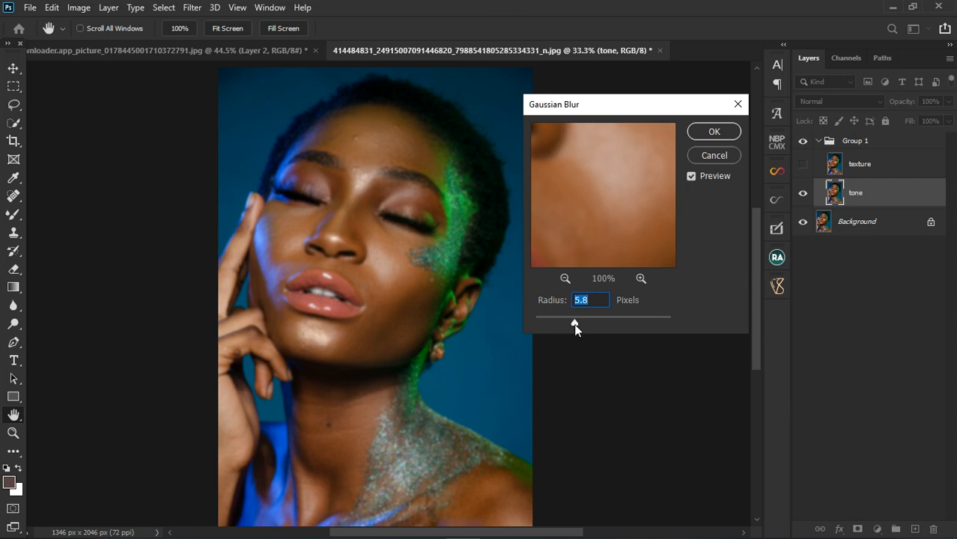
left_click(711, 142)
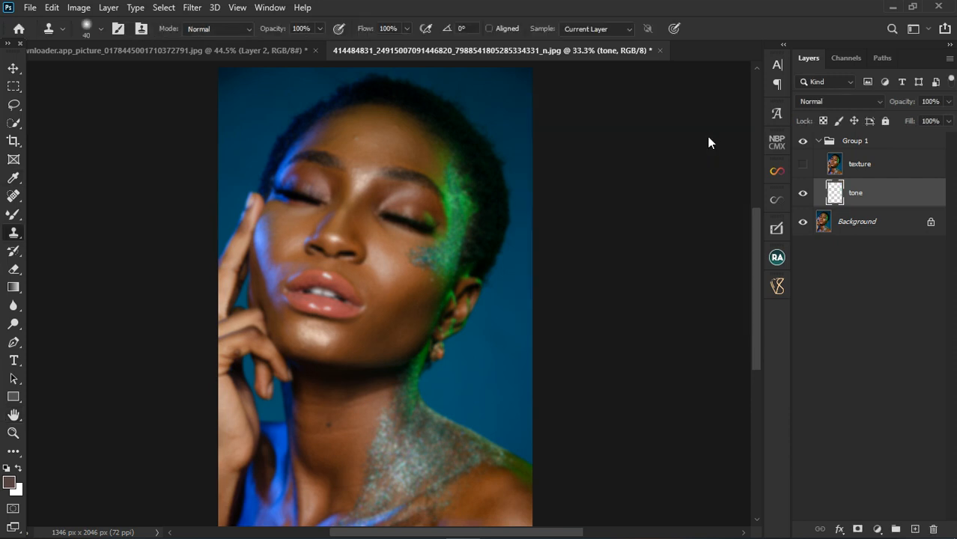
Show the texture layer and run Apply Image on it with tone as source layer, Subtract blending, scale 2 and offset 128
left_click(873, 166)
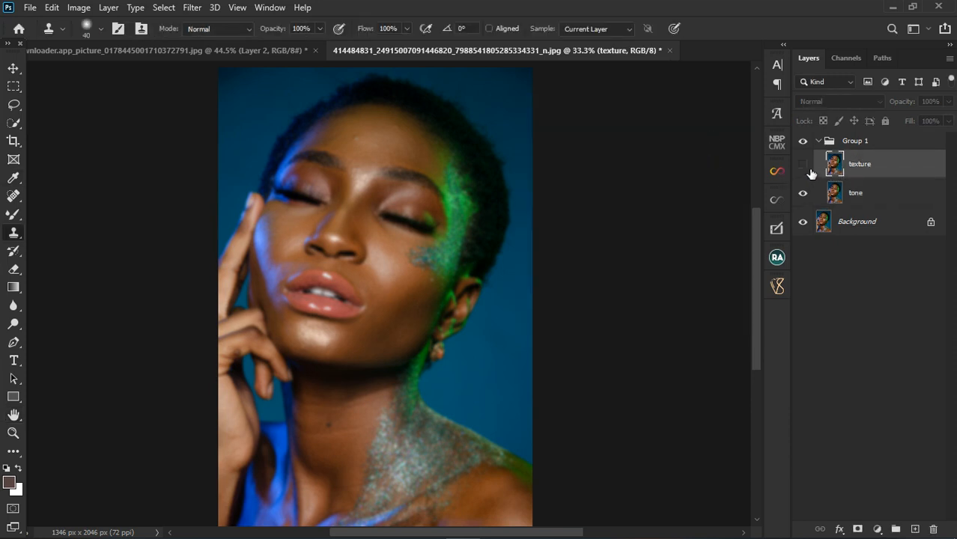
left_click(803, 164)
left_click(80, 9)
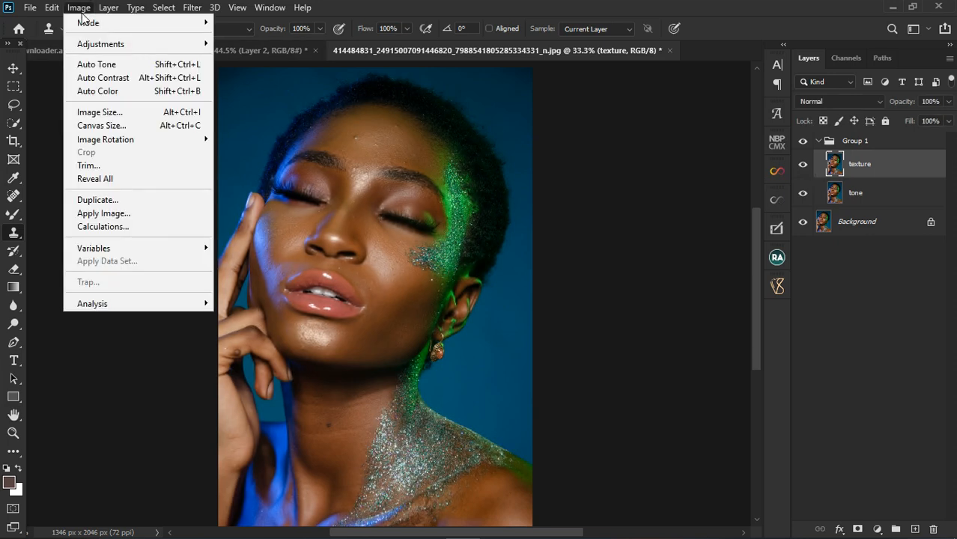
left_click(104, 214)
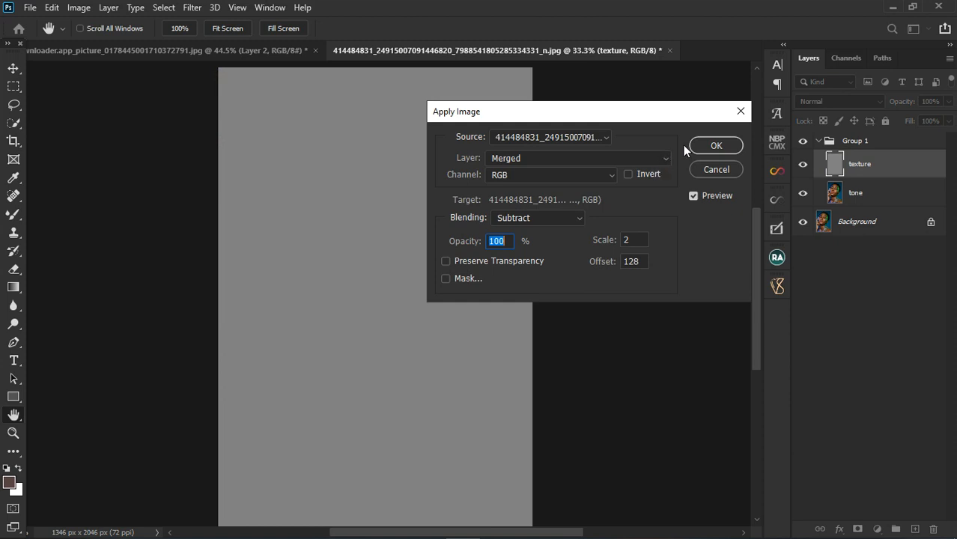
left_click(609, 160)
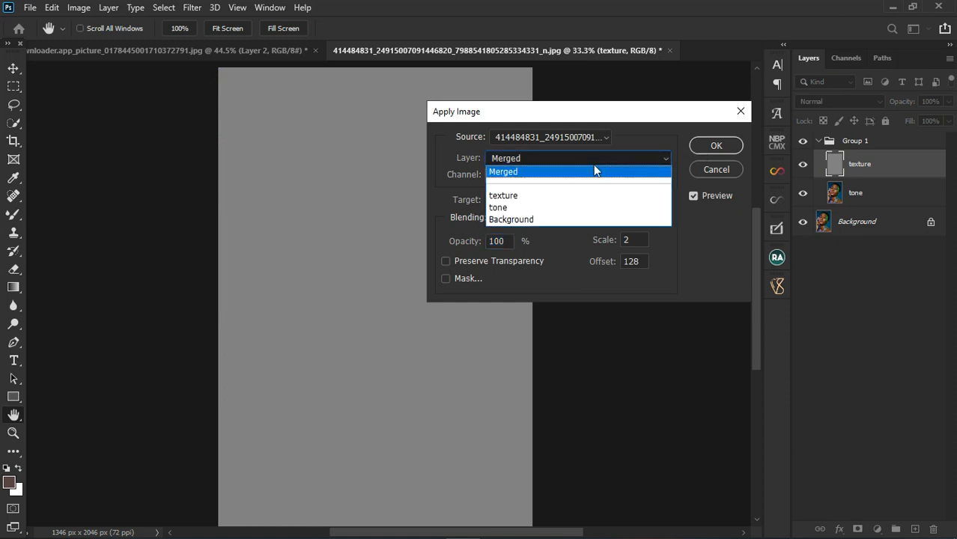
left_click(509, 208)
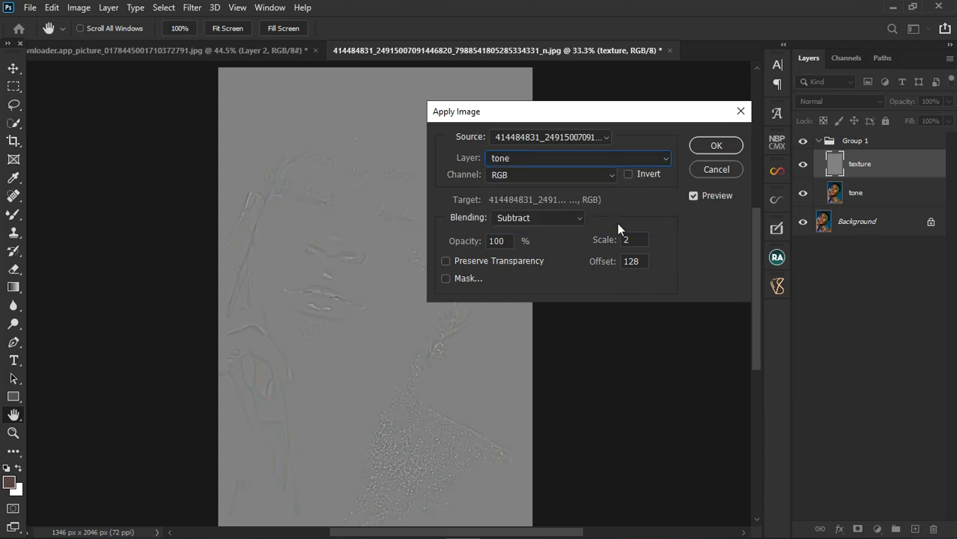
left_click(709, 146)
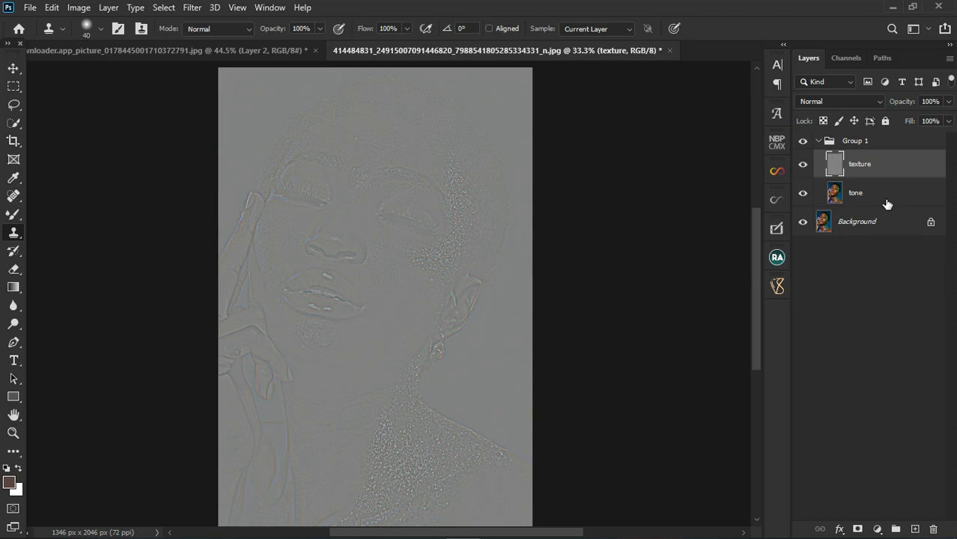
Set the texture layer's blend mode to Linear Light and keep that layer selected
left_click(838, 98)
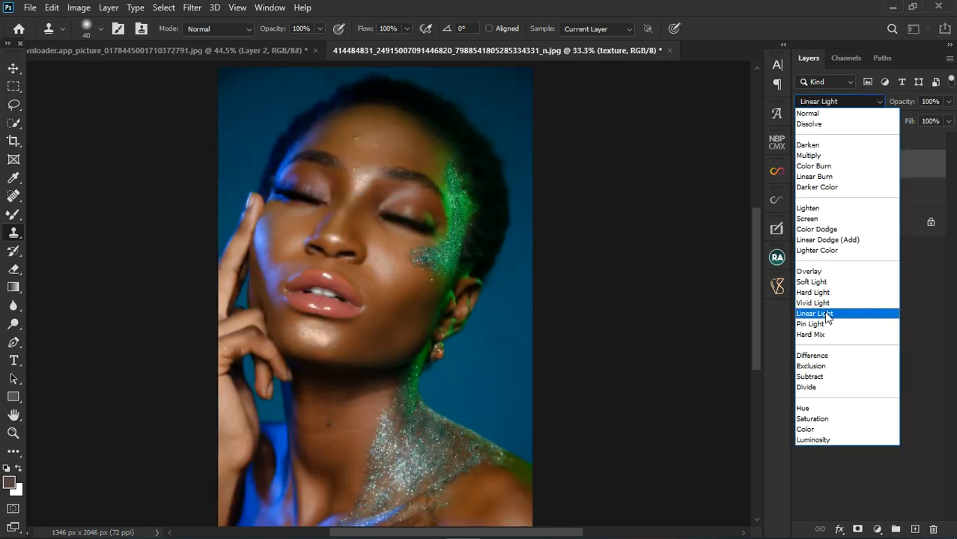
left_click(827, 315)
left_click(874, 202)
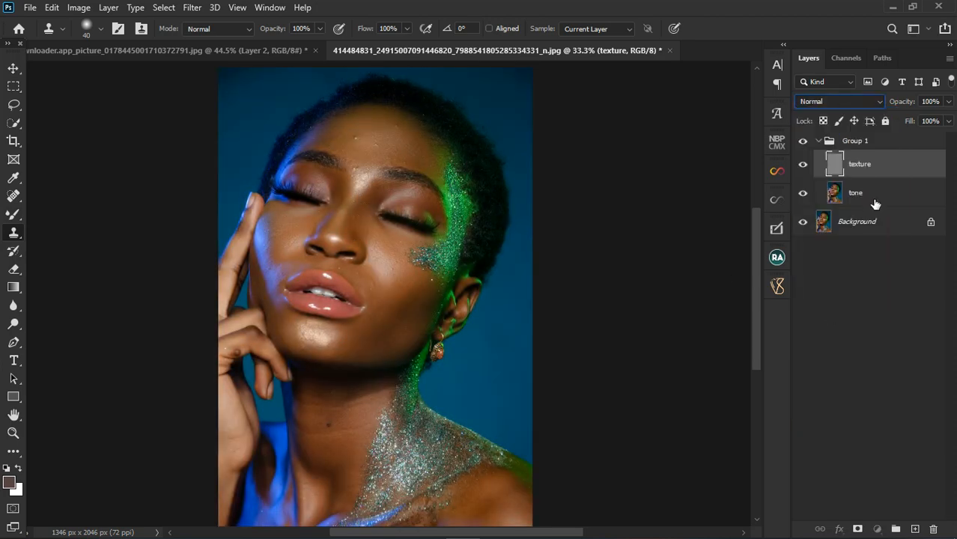
left_click(878, 169)
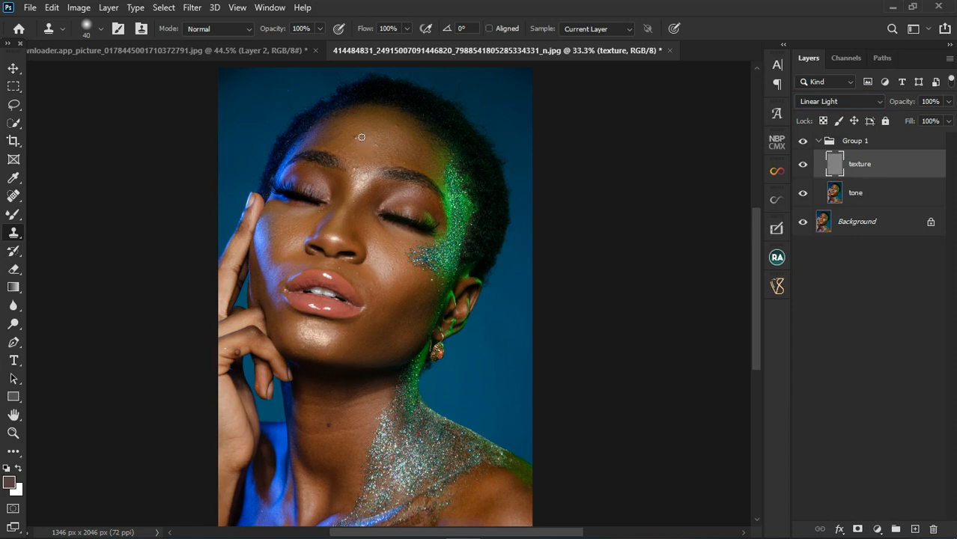
Clone clean skin texture over the forehead blemishes and the area between the eyebrows on the texture layer
scroll(361, 137, "up", 4)
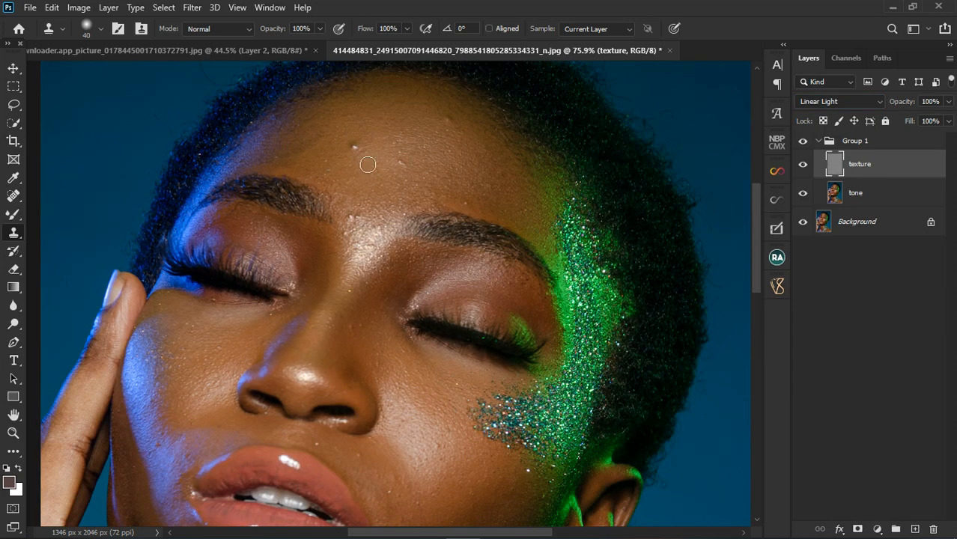
left_click(357, 149)
left_click(406, 167)
left_click(455, 132, "alt")
scroll(370, 160, "up", 2)
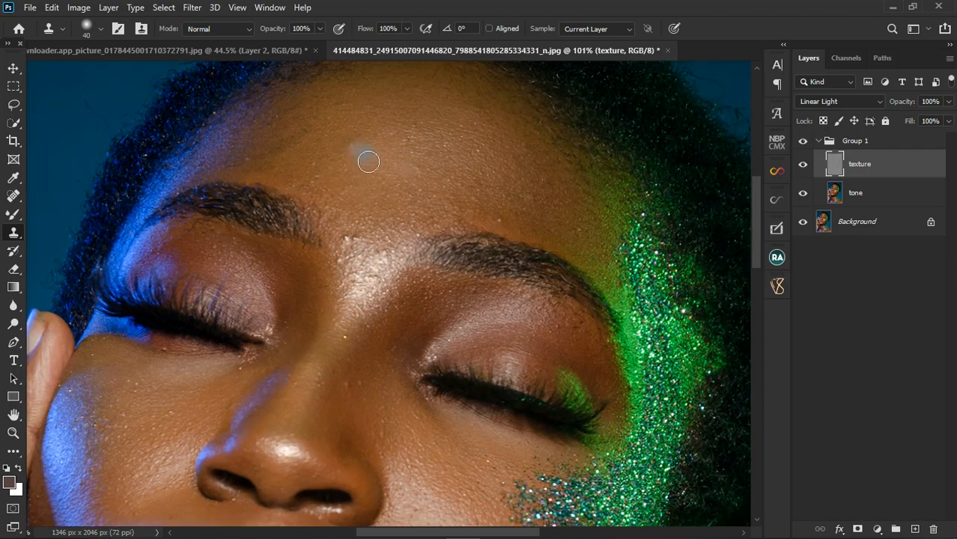
left_click(532, 221, "alt")
mouse_move(372, 250)
left_mouse_down()
mouse_move(364, 248)
mouse_move(391, 266)
mouse_move(353, 273)
left_mouse_up()
scroll(400, 200, "down", 4)
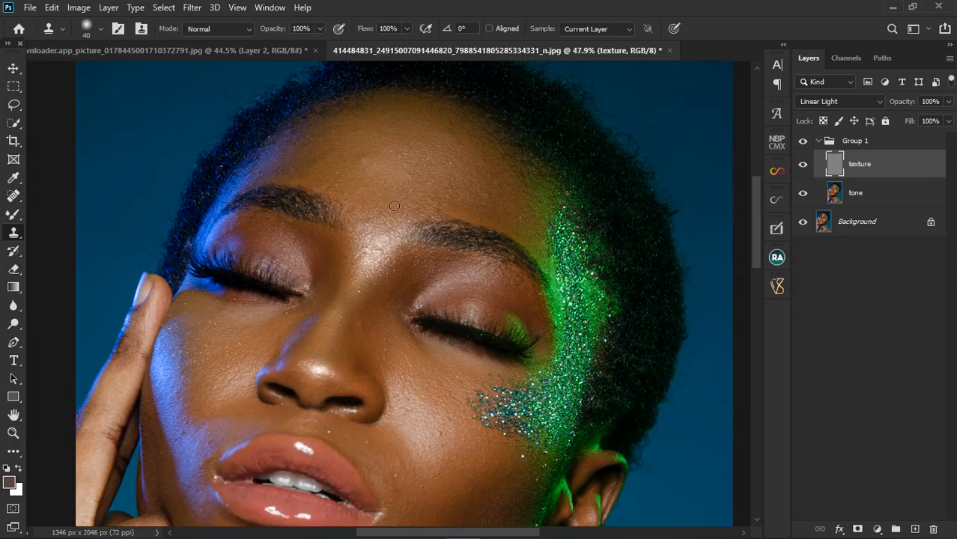
Clone clean skin texture over the spots beside the mouth and above the upper lip
scroll(421, 431, "up", 4)
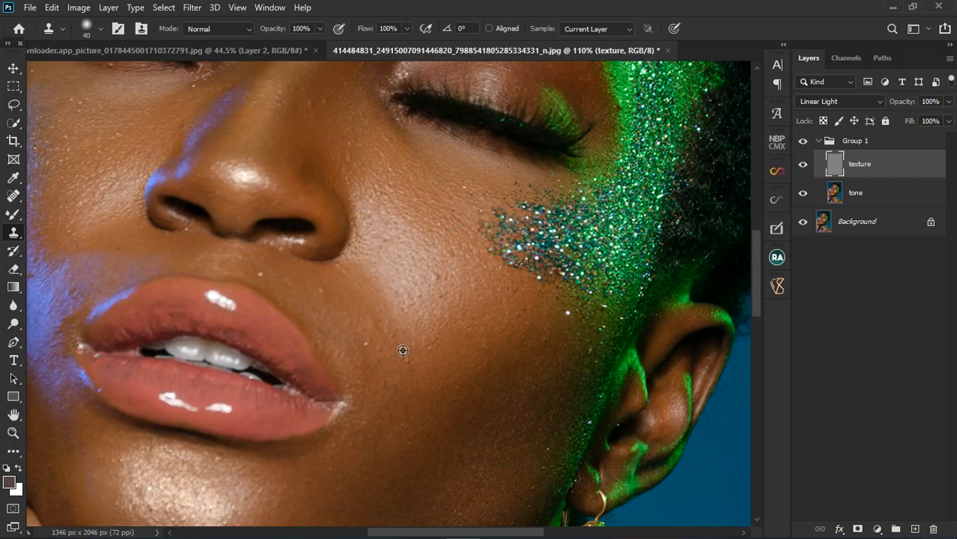
left_click(403, 350, "alt")
left_click(379, 357)
left_click(336, 319)
left_click(358, 304, "alt")
left_click_drag(332, 292, 294, 292)
left_click(273, 284)
Clone smooth skin texture over the bumps on the cheek below the glitter patch
left_click(435, 310, "alt")
left_click(446, 291)
left_click(464, 323)
left_click(468, 311)
left_click(544, 322, "alt")
scroll(494, 315, "down", 6)
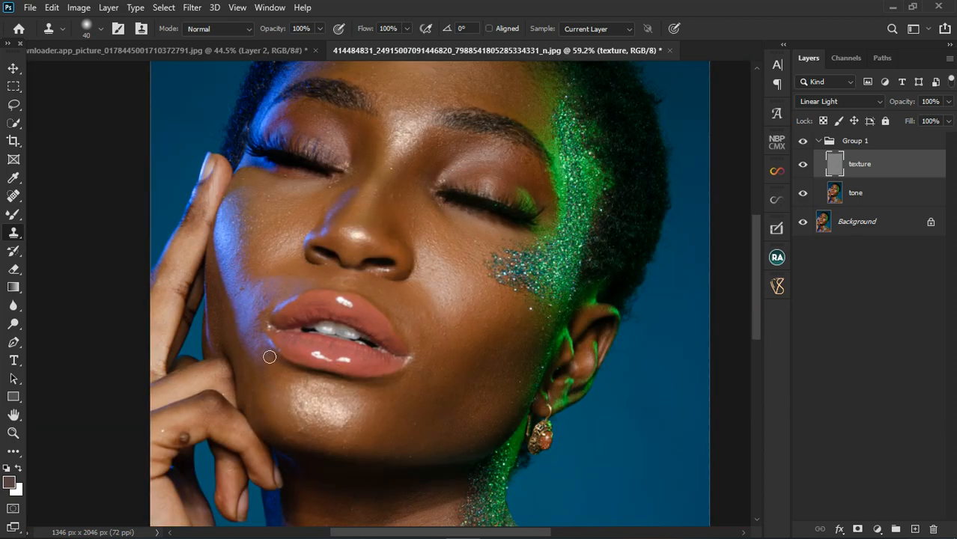
Clone over the spot at the blue-lit corner of the mouth and undo the extra stamp along the jaw
scroll(262, 349, "up", 3)
left_click(266, 350)
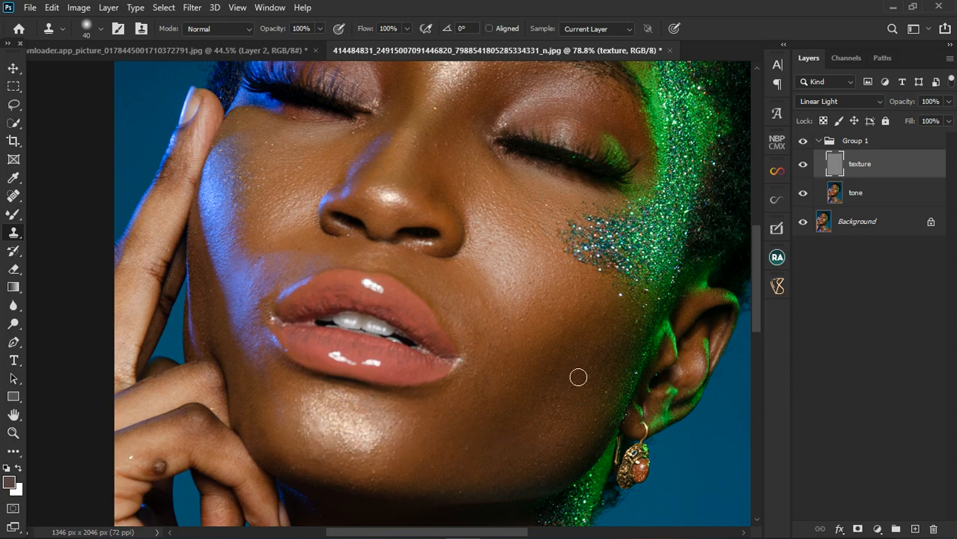
left_click(484, 439)
key("ctrl+z")
scroll(458, 359, "down", 1)
scroll(245, 459, "up", 2)
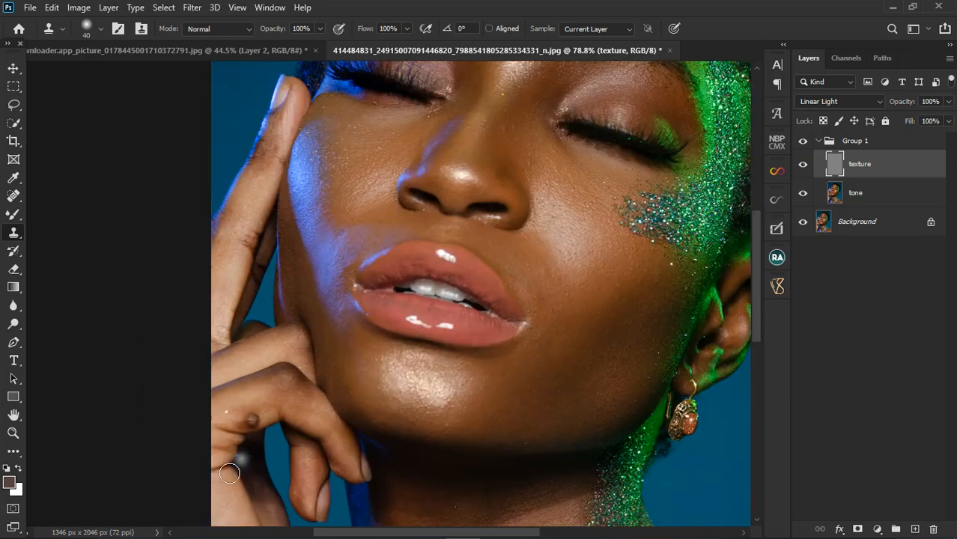
Clone nearby skin texture over the mole and the small bright spot on the bent finger
scroll(259, 405, "up", 2)
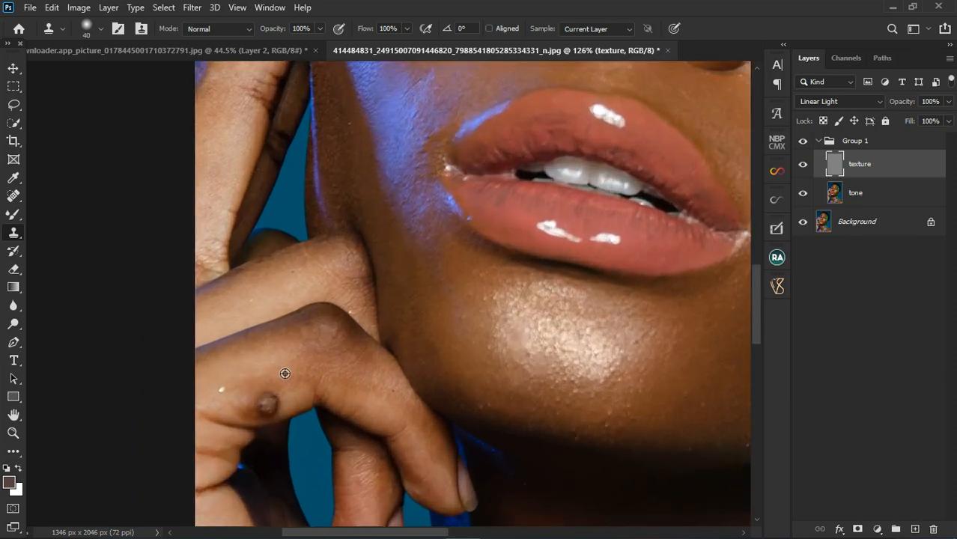
left_click(284, 374, "alt")
left_click(268, 403)
left_click_drag(287, 423, 265, 409)
mouse_move(287, 430)
left_mouse_down()
mouse_move(307, 418)
mouse_move(236, 405)
left_mouse_up()
left_click(222, 392)
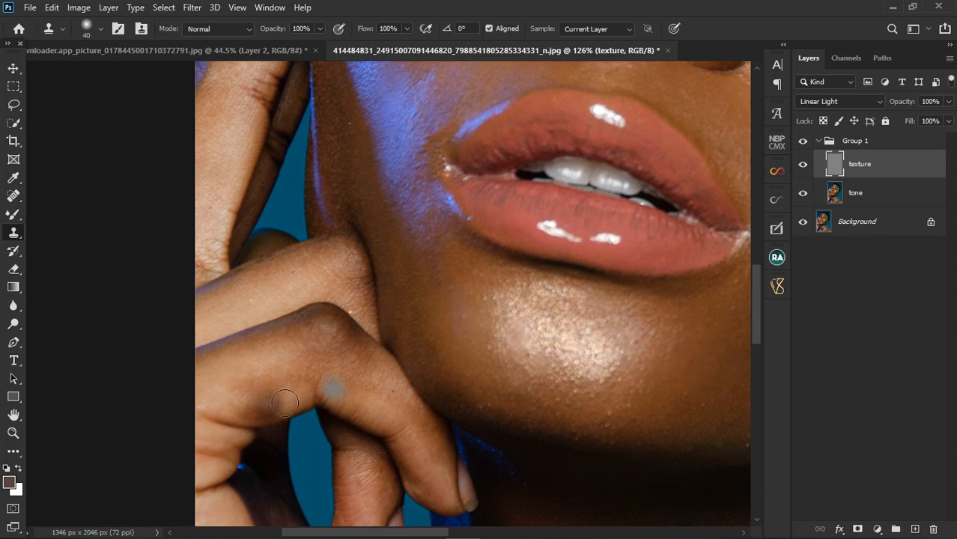
Turn off aligned sampling for the Clone Stamp
scroll(266, 388, "down", 1)
scroll(262, 382, "down", 6)
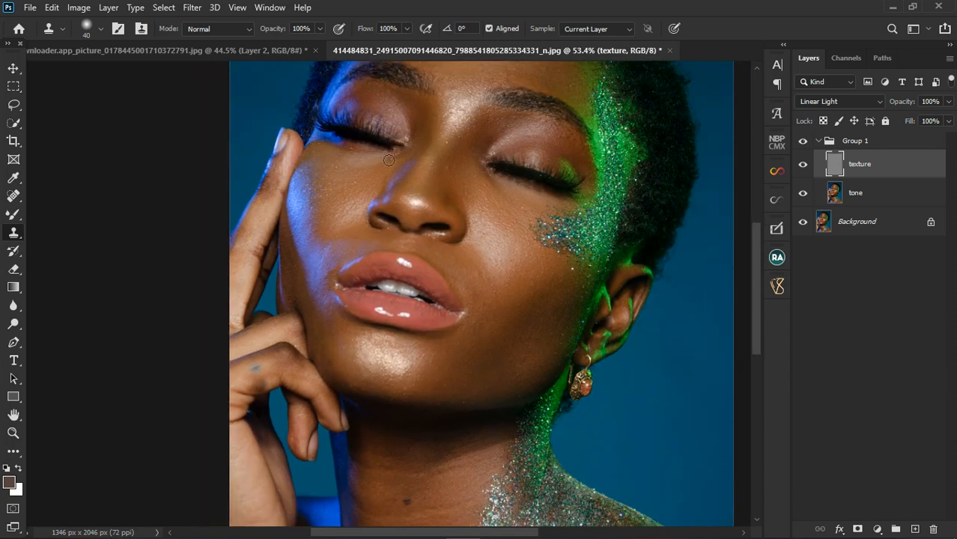
scroll(495, 141, "down", 1)
scroll(494, 141, "down", 1)
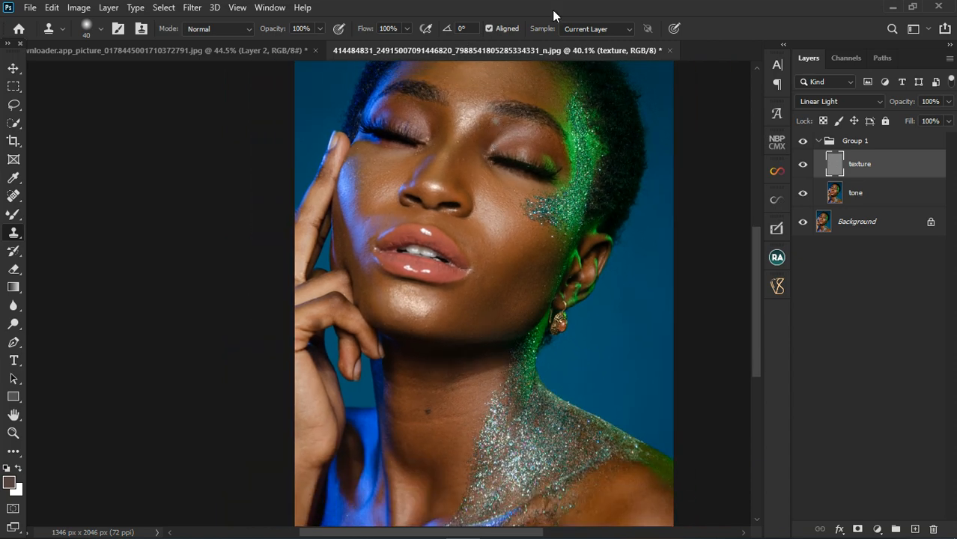
left_click(489, 28)
scroll(469, 218, "down", 1)
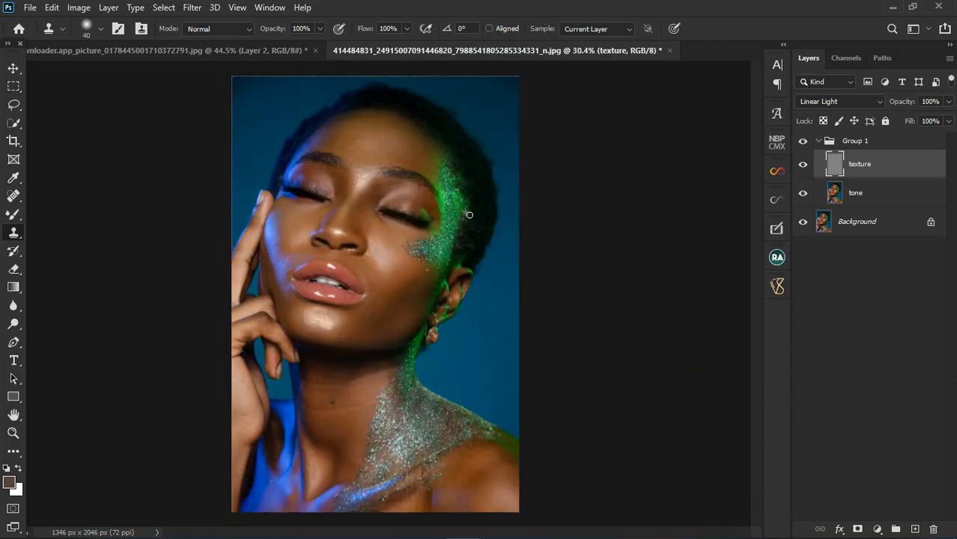
Blend the forehead and between-brow tones on the tone layer with the Mixer Brush, enlarging it to 60 px
left_click(896, 198)
left_click(13, 216)
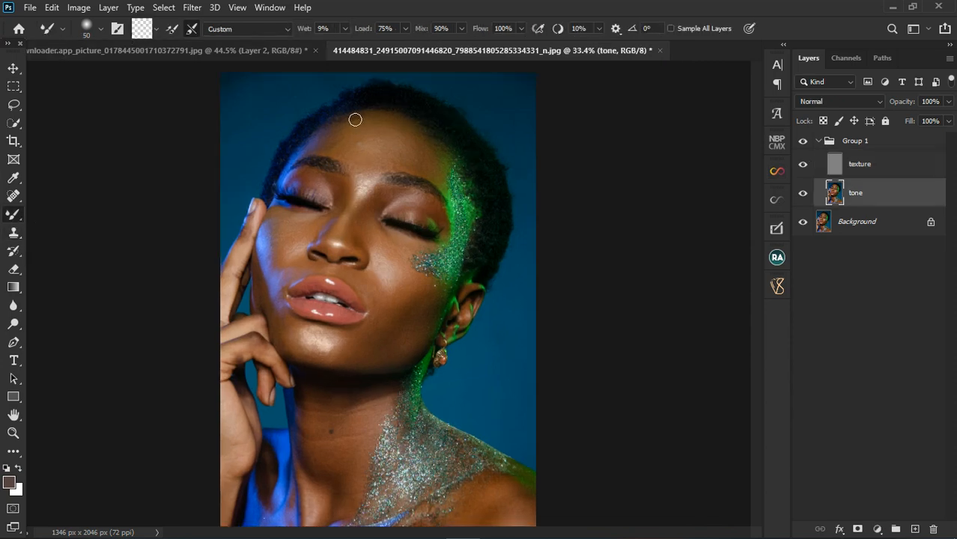
scroll(358, 120, "up", 3)
key("bracketright")
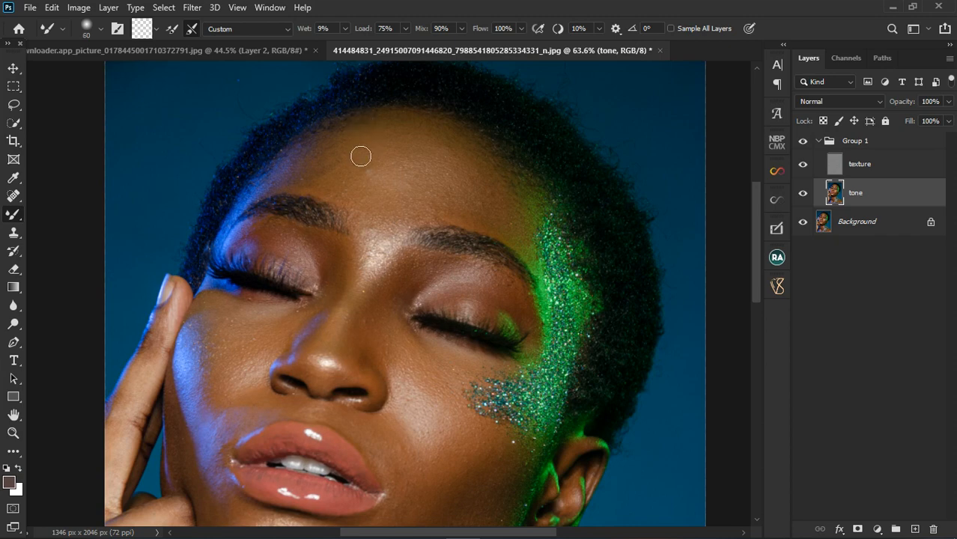
mouse_move(350, 176)
left_mouse_down()
mouse_move(366, 191)
mouse_move(334, 165)
left_mouse_up()
mouse_move(411, 193)
left_mouse_down()
mouse_move(401, 211)
mouse_move(374, 182)
left_mouse_up()
left_click_drag(388, 232, 394, 260)
mouse_move(377, 162)
left_mouse_down()
mouse_move(363, 195)
mouse_move(339, 172)
mouse_move(294, 186)
mouse_move(363, 138)
mouse_move(458, 146)
mouse_move(502, 186)
mouse_move(465, 157)
mouse_move(481, 194)
mouse_move(473, 206)
mouse_move(486, 222)
mouse_move(505, 223)
mouse_move(495, 200)
mouse_move(518, 236)
mouse_move(457, 227)
mouse_move(485, 226)
mouse_move(517, 245)
mouse_move(435, 214)
mouse_move(424, 189)
mouse_move(335, 181)
mouse_move(295, 189)
mouse_move(333, 162)
mouse_move(400, 161)
mouse_move(466, 171)
mouse_move(455, 205)
left_mouse_up()
mouse_move(401, 188)
left_mouse_down()
mouse_move(434, 182)
mouse_move(423, 217)
mouse_move(527, 252)
mouse_move(532, 235)
mouse_move(546, 256)
mouse_move(537, 227)
left_mouse_up()
Smooth the color transitions across the chin, jaw and both cheeks with the Mixer Brush at 90 px
scroll(450, 413, "down", 3)
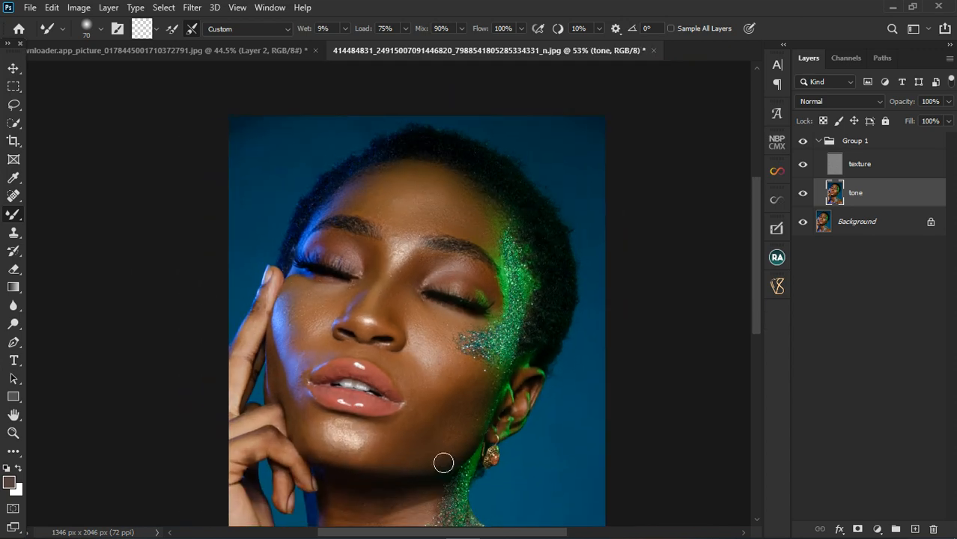
scroll(444, 464, "up", 1)
key("bracketright")
key("bracketright")
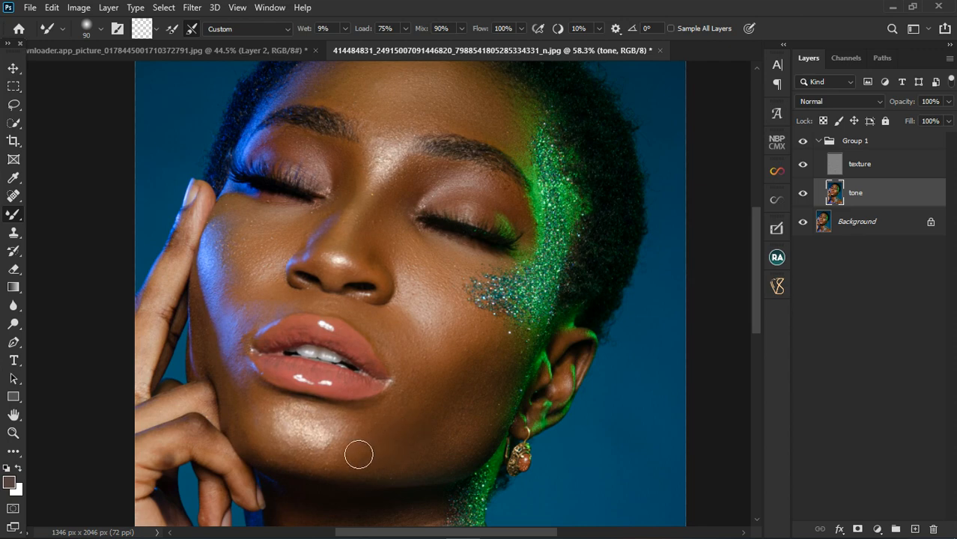
mouse_move(358, 454)
left_mouse_down()
mouse_move(398, 456)
mouse_move(403, 476)
mouse_move(437, 409)
mouse_move(438, 441)
mouse_move(484, 397)
mouse_move(487, 425)
mouse_move(492, 401)
mouse_move(505, 411)
mouse_move(503, 353)
mouse_move(495, 368)
mouse_move(454, 353)
mouse_move(462, 329)
mouse_move(509, 381)
left_mouse_up()
mouse_move(351, 458)
left_mouse_down()
mouse_move(323, 442)
mouse_move(373, 437)
mouse_move(336, 463)
mouse_move(354, 470)
mouse_move(294, 453)
mouse_move(282, 464)
mouse_move(248, 419)
mouse_move(220, 335)
mouse_move(242, 410)
mouse_move(255, 402)
mouse_move(246, 369)
mouse_move(253, 395)
mouse_move(254, 378)
mouse_move(252, 440)
mouse_move(292, 464)
mouse_move(246, 288)
mouse_move(257, 291)
mouse_move(241, 296)
mouse_move(229, 319)
mouse_move(252, 298)
mouse_move(254, 312)
mouse_move(261, 265)
mouse_move(236, 281)
mouse_move(232, 267)
mouse_move(261, 287)
mouse_move(279, 280)
mouse_move(281, 292)
mouse_move(279, 256)
mouse_move(265, 258)
mouse_move(285, 261)
mouse_move(303, 248)
mouse_move(255, 232)
mouse_move(262, 257)
mouse_move(286, 279)
mouse_move(352, 218)
mouse_move(346, 207)
mouse_move(271, 261)
left_mouse_up()
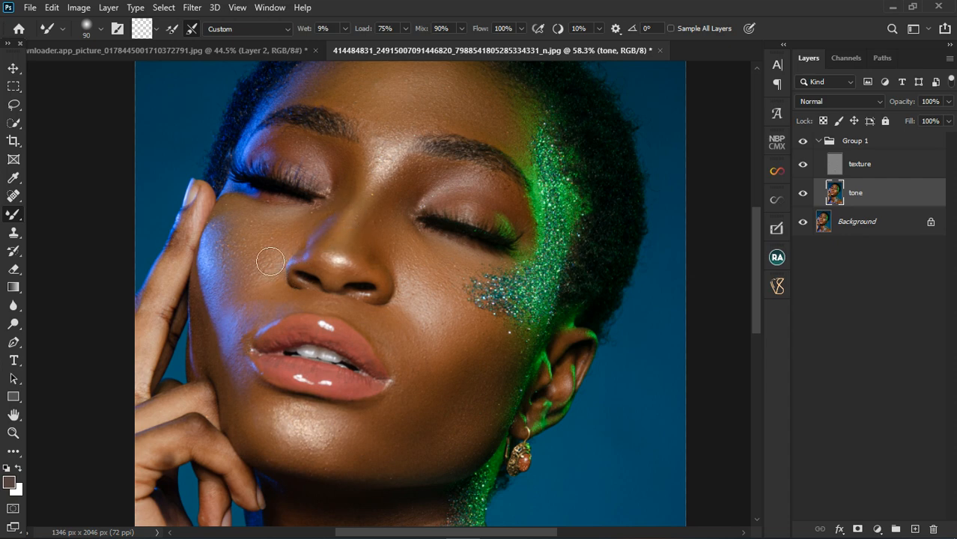
mouse_move(408, 335)
left_mouse_down()
mouse_move(430, 350)
mouse_move(436, 378)
mouse_move(429, 277)
mouse_move(417, 262)
left_mouse_up()
Blend the uneven skin tones on the neck and upper chest around the glitter with the Mixer Brush
scroll(450, 322, "down", 4)
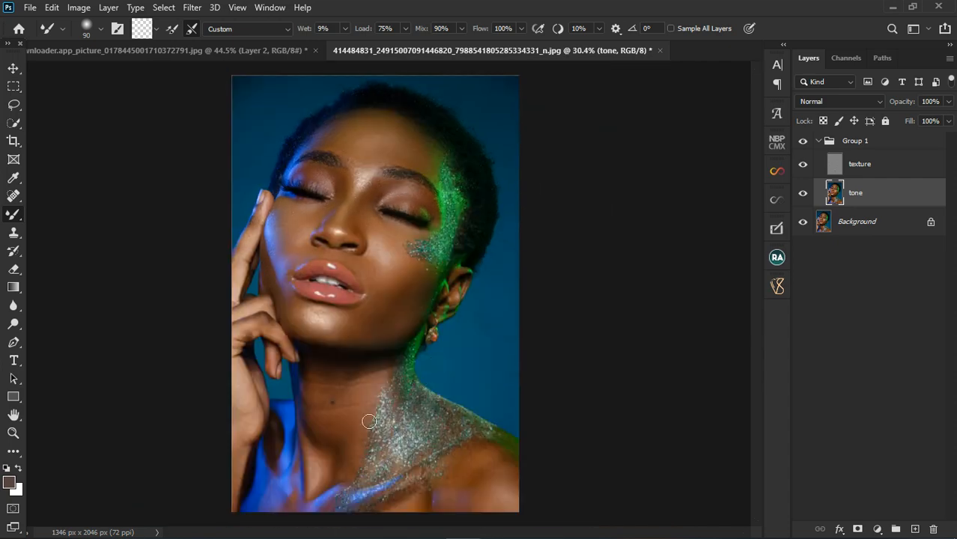
scroll(341, 465, "up", 3)
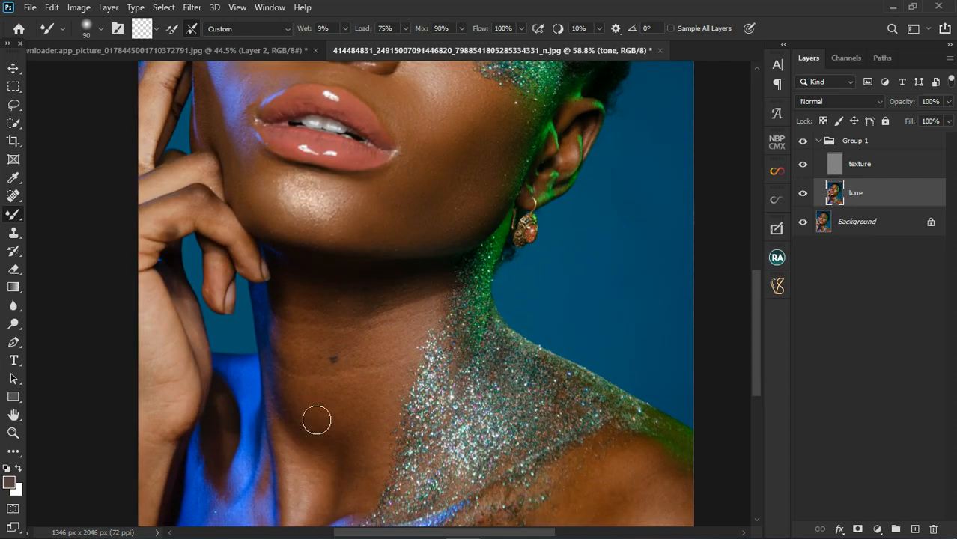
mouse_move(367, 406)
left_mouse_down()
mouse_move(387, 462)
mouse_move(402, 404)
mouse_move(395, 465)
mouse_move(369, 515)
mouse_move(364, 495)
mouse_move(313, 449)
mouse_move(296, 451)
mouse_move(318, 461)
mouse_move(314, 536)
mouse_move(340, 494)
mouse_move(343, 503)
mouse_move(384, 371)
mouse_move(371, 388)
mouse_move(383, 363)
mouse_move(355, 319)
mouse_move(322, 308)
mouse_move(331, 318)
mouse_move(322, 360)
mouse_move(337, 337)
mouse_move(373, 329)
mouse_move(389, 366)
mouse_move(434, 337)
mouse_move(448, 295)
mouse_move(333, 296)
mouse_move(343, 319)
mouse_move(403, 318)
mouse_move(406, 337)
mouse_move(439, 294)
mouse_move(380, 324)
mouse_move(442, 313)
mouse_move(375, 319)
mouse_move(452, 307)
mouse_move(398, 345)
mouse_move(427, 330)
mouse_move(423, 310)
mouse_move(394, 340)
mouse_move(446, 313)
mouse_move(403, 351)
mouse_move(304, 341)
mouse_move(291, 347)
mouse_move(297, 380)
mouse_move(283, 383)
mouse_move(295, 320)
mouse_move(287, 384)
mouse_move(296, 422)
mouse_move(265, 437)
mouse_move(261, 400)
mouse_move(248, 494)
mouse_move(205, 504)
mouse_move(215, 464)
mouse_move(214, 515)
mouse_move(269, 410)
left_mouse_up()
scroll(270, 404, "down", 2)
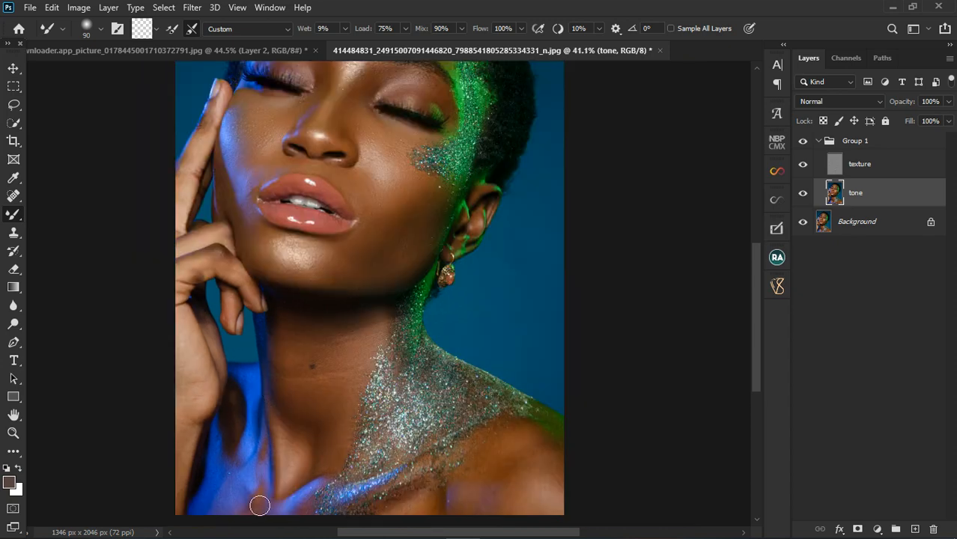
scroll(260, 505, "up", 1)
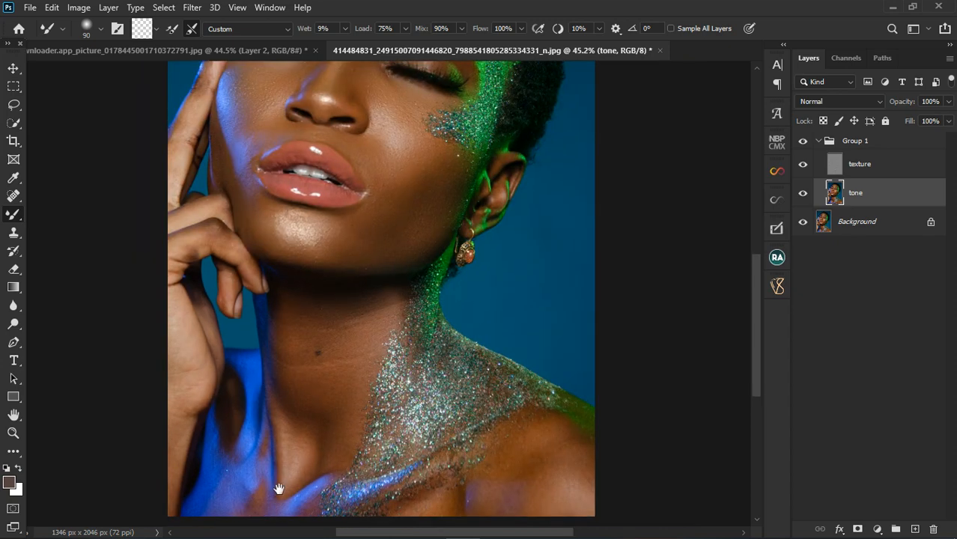
left_click_drag(278, 489, 325, 367)
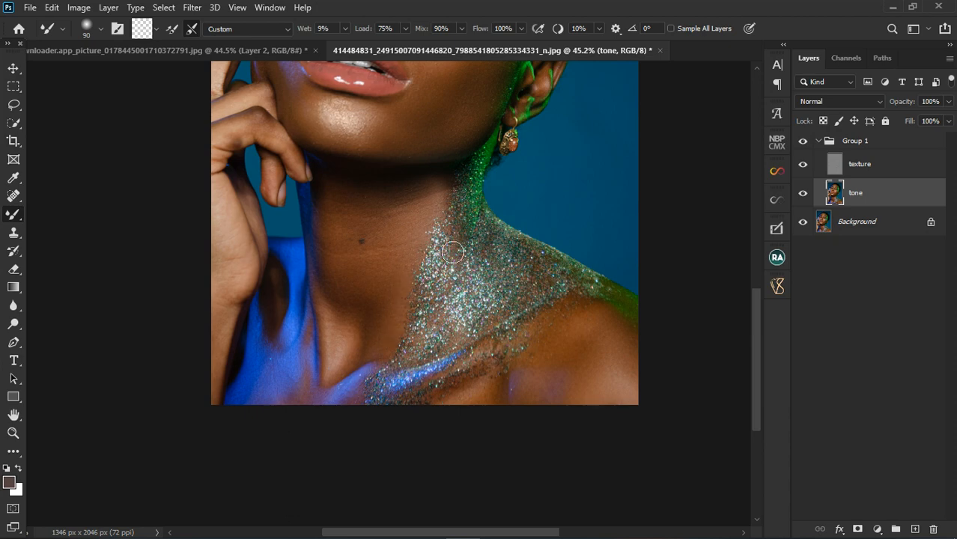
scroll(453, 253, "down", 4)
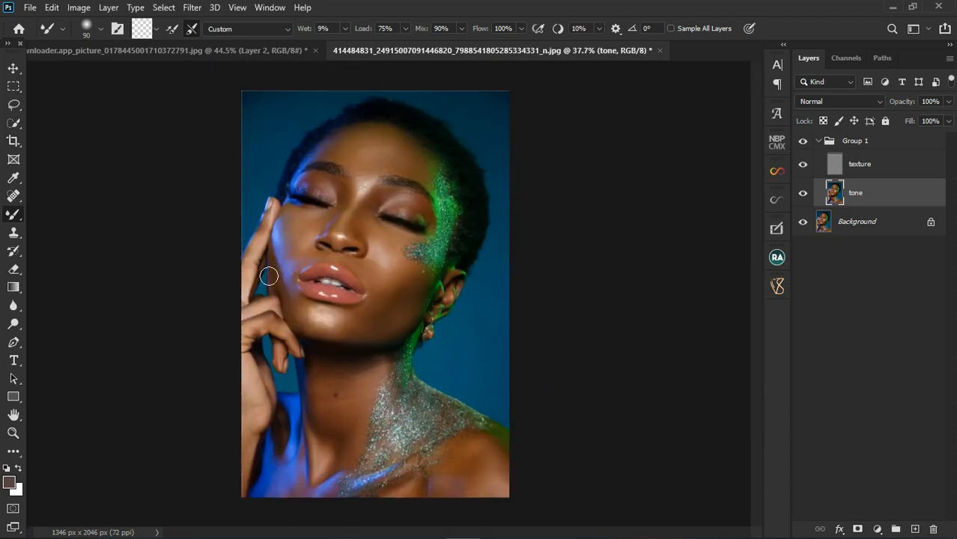
Reduce the Mixer Brush to 45 px and blend the tones along the bent finger beside the chin
scroll(269, 276, "up", 4)
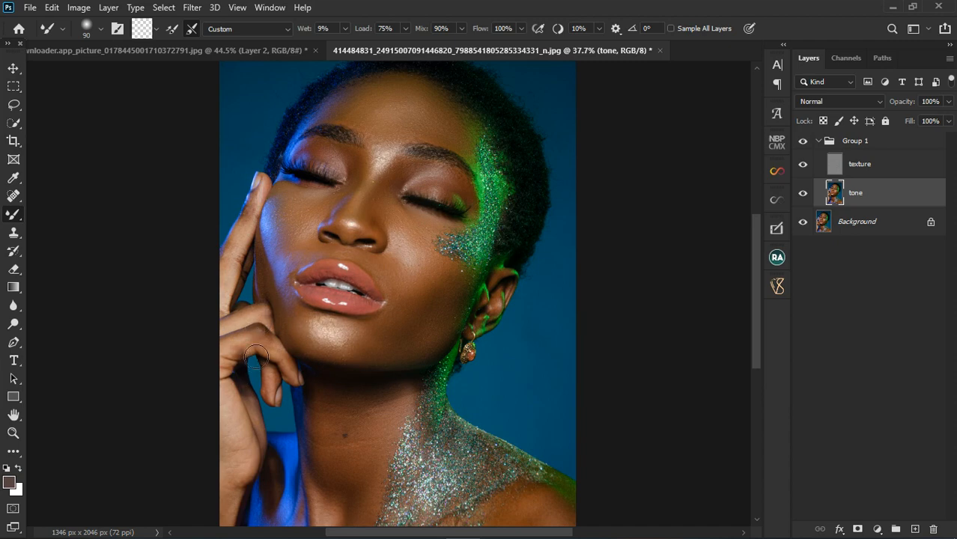
scroll(256, 358, "up", 6)
key("bracketleft")
key("bracketleft")
key("bracketleft")
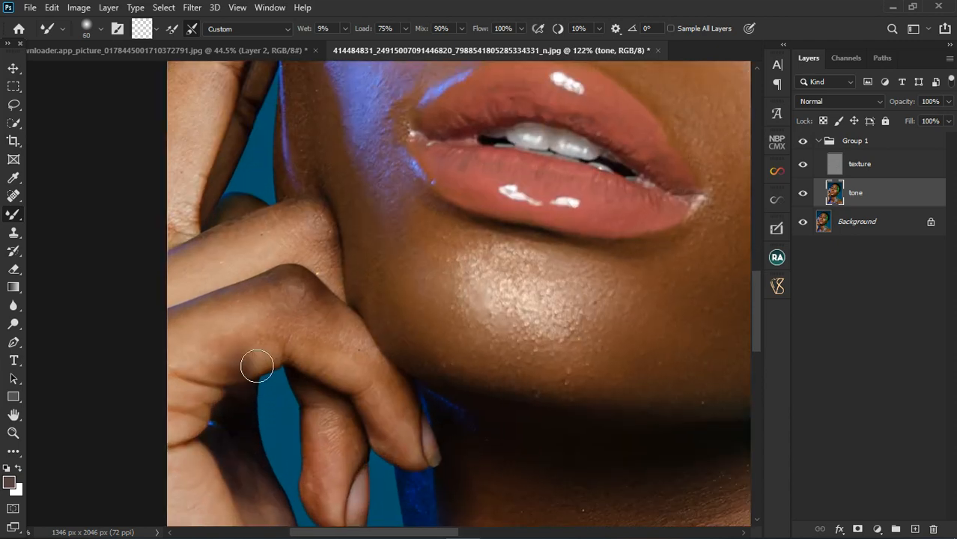
key("bracketleft")
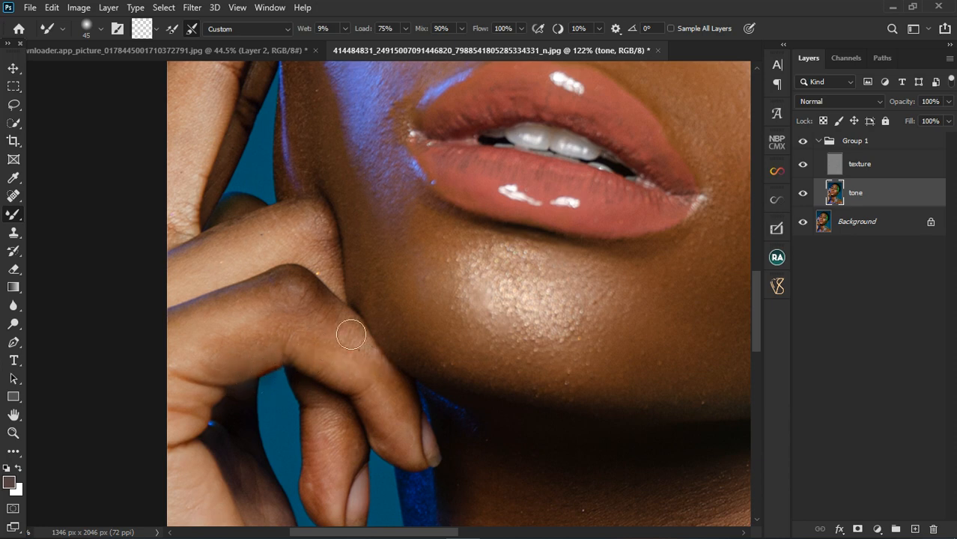
Raise the Mixer Brush wetness to 15% and smooth the shadowed cheek beside the mouth, enlarging the brush to 100 px
left_click(345, 29)
left_click_drag(344, 44, 349, 44)
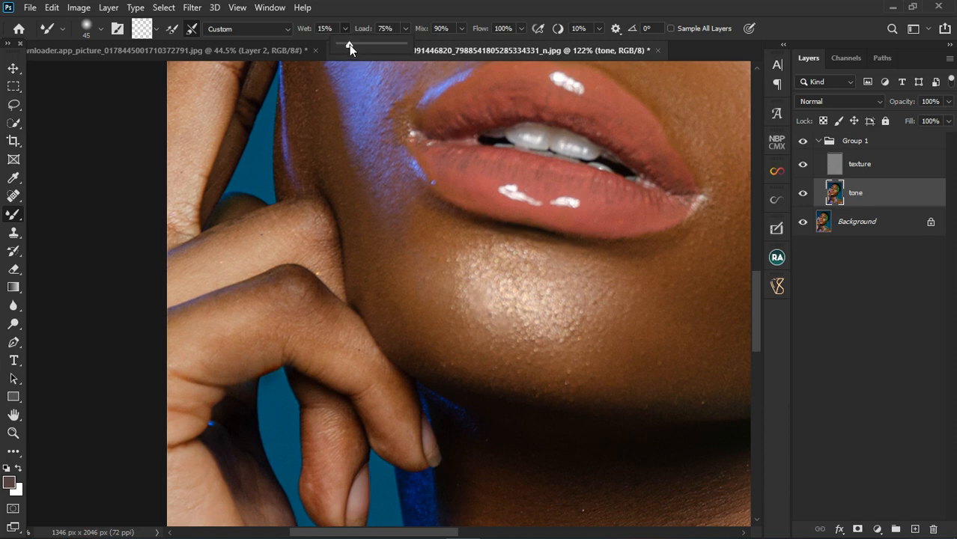
scroll(397, 259, "down", 4)
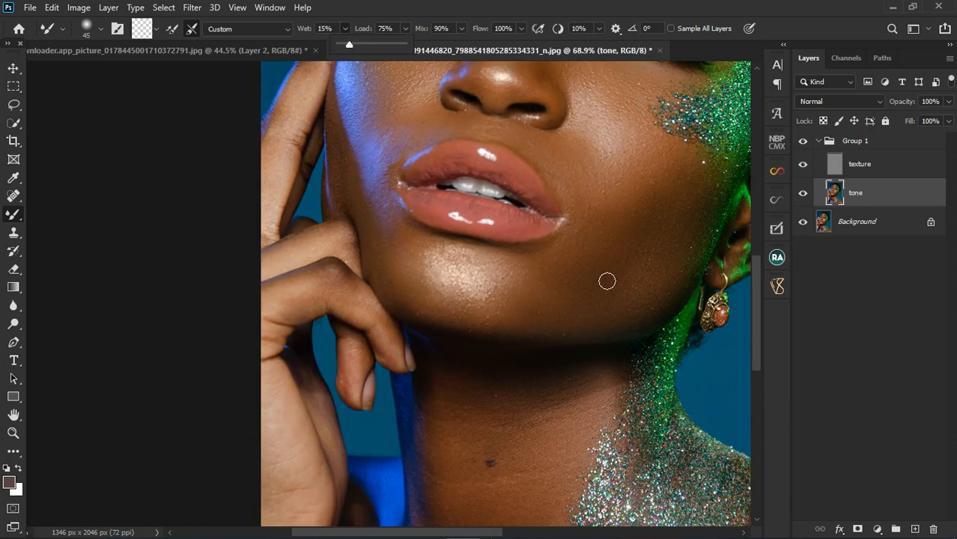
key("bracketright")
key("bracketright")
key("bracketright")
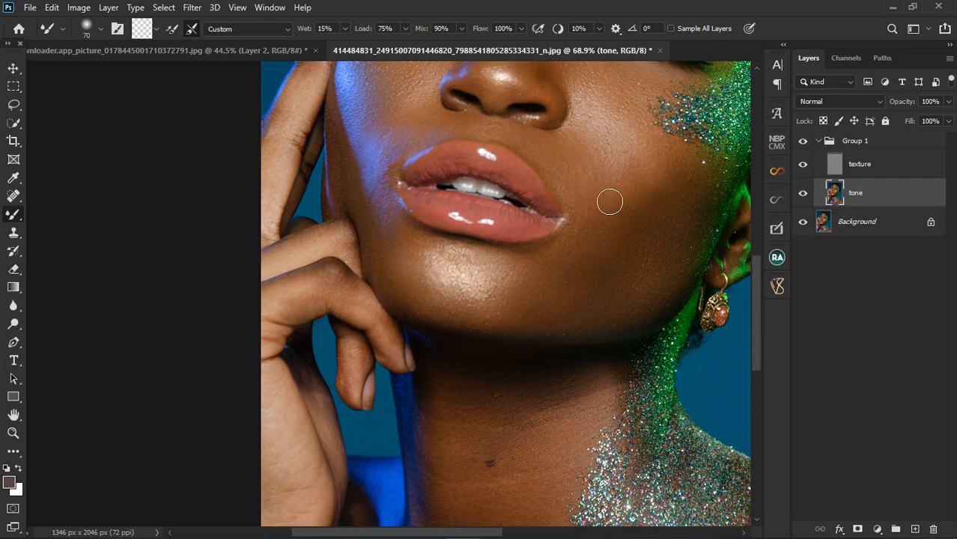
key("bracketright")
key("bracketright")
key("bracketright")
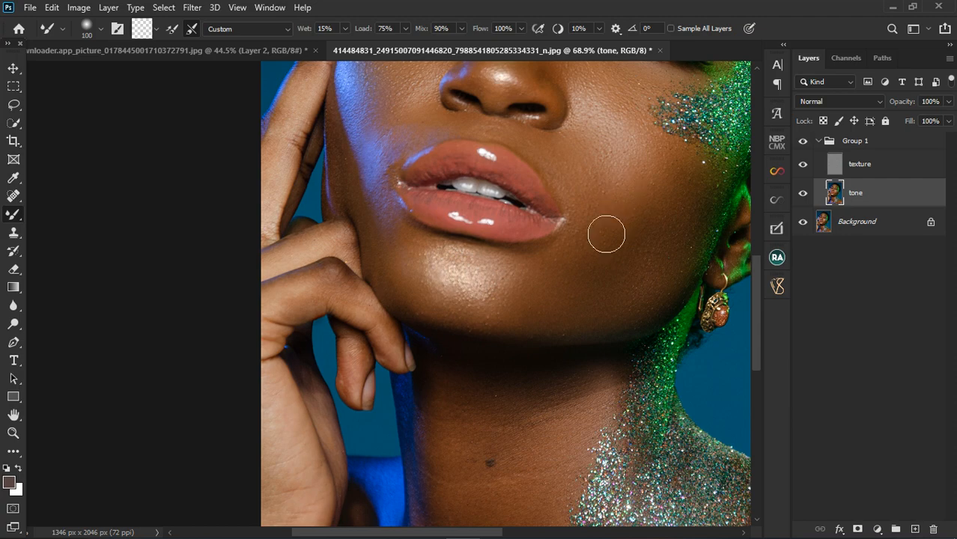
Set the Mixer Brush wetness to 9% and blend the forehead and the skin around the mouth
scroll(558, 288, "down", 5)
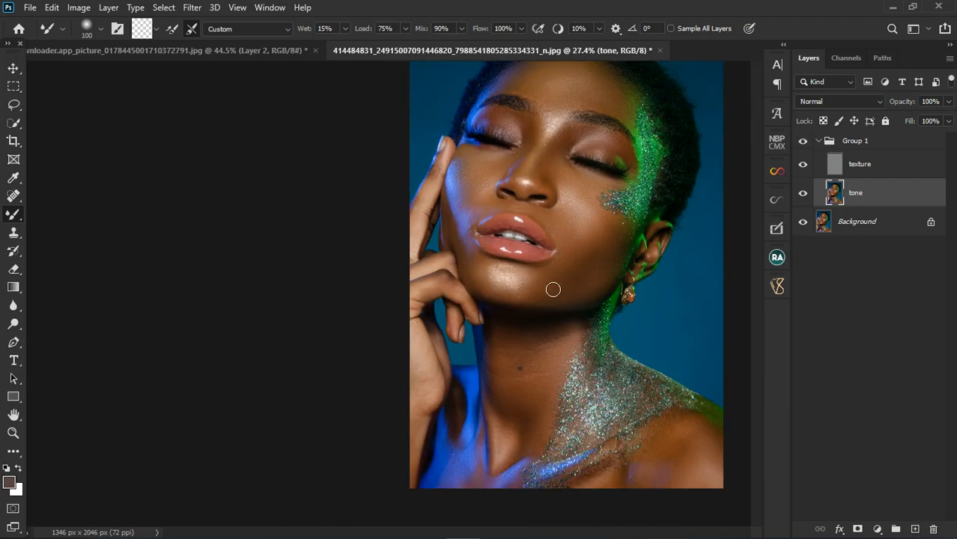
scroll(461, 265, "down", 1)
scroll(369, 237, "up", 2)
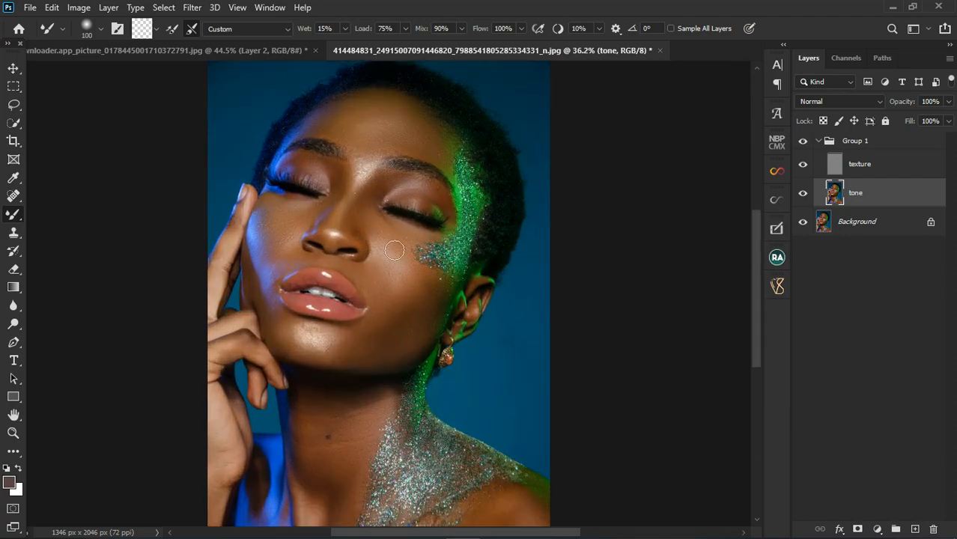
left_click(345, 28)
left_click(342, 46)
left_click(370, 142)
mouse_move(342, 132)
left_mouse_down()
mouse_move(329, 139)
mouse_move(350, 117)
left_mouse_up()
scroll(353, 335, "up", 4)
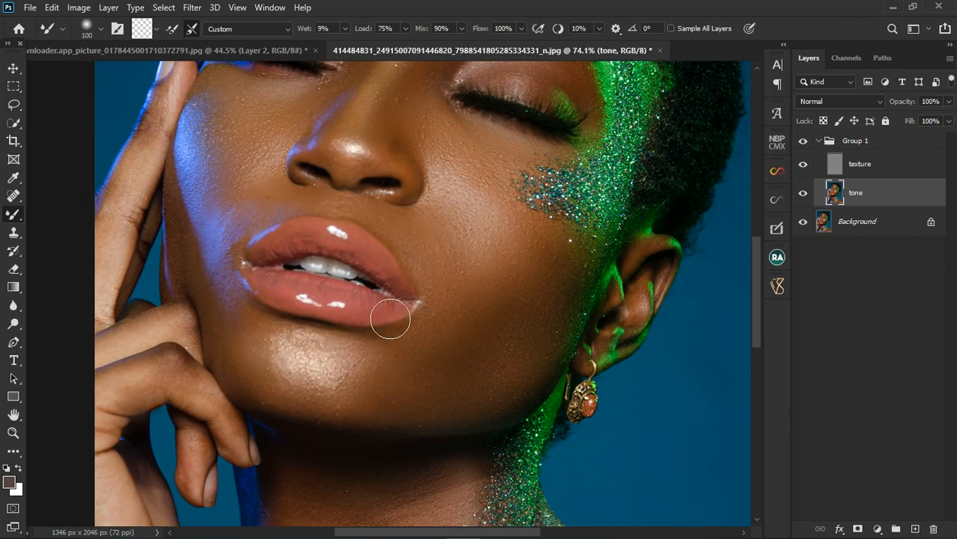
scroll(380, 282, "down", 2)
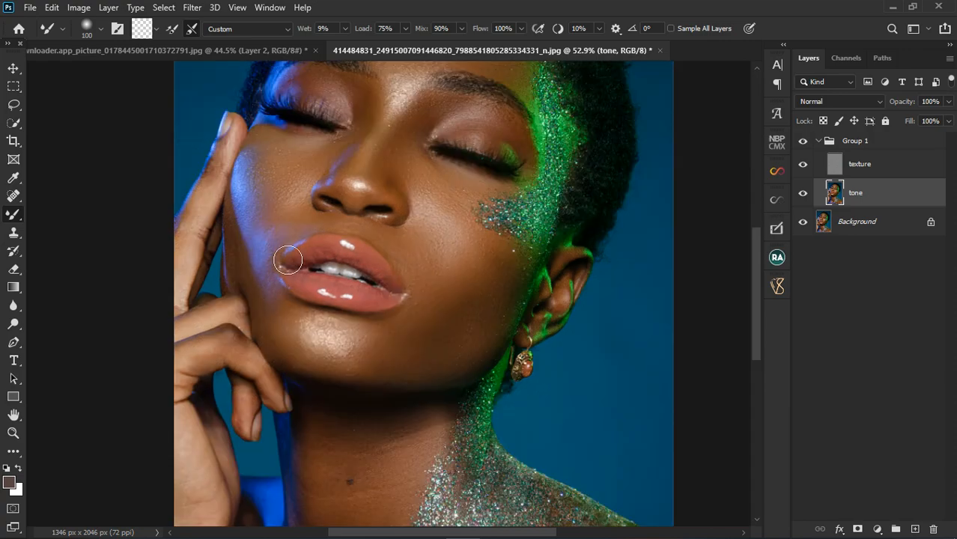
scroll(408, 265, "down", 2)
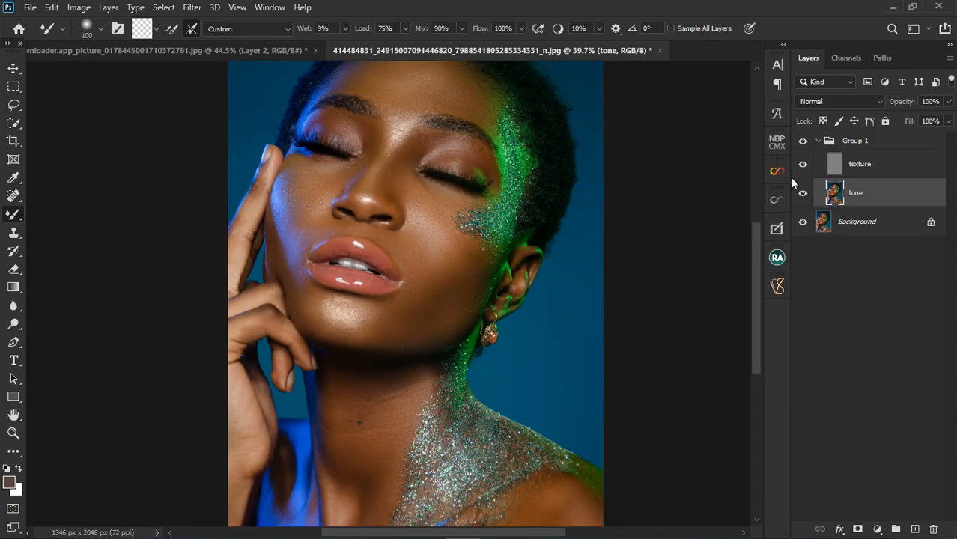
Stamp all visible layers into a new merged layer above Group 1
left_click(902, 149)
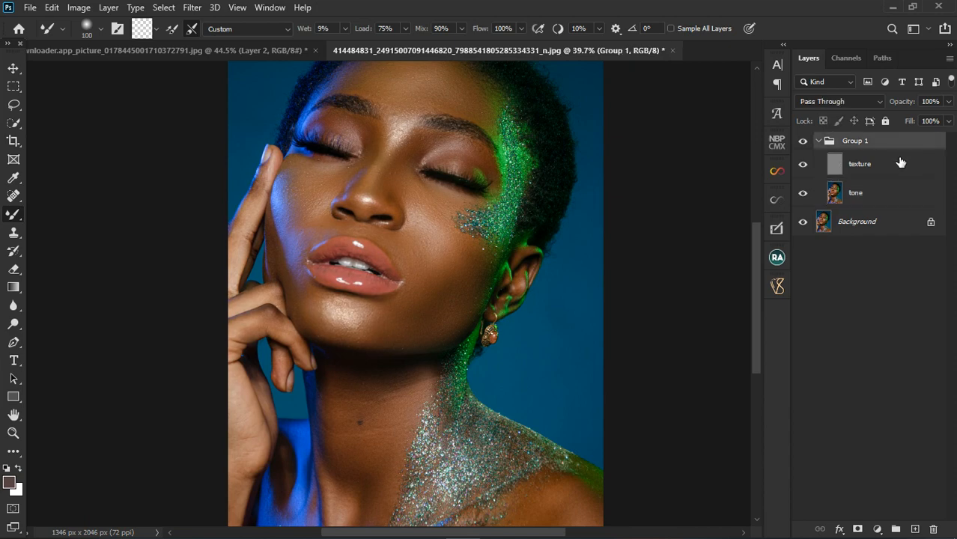
key("ctrl+shift+alt+e")
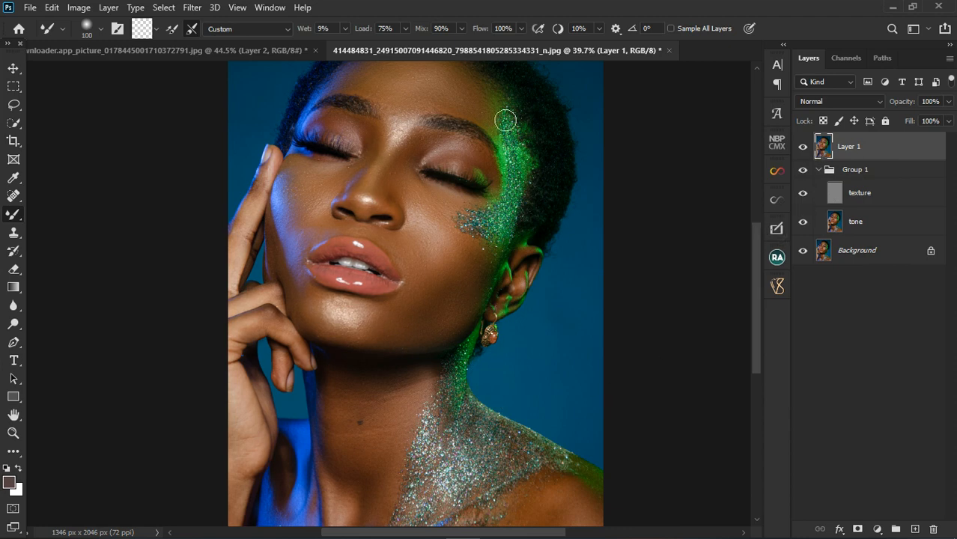
Hide Group 1 and toggle the merged layer's visibility to compare the retouched portrait with the original
scroll(504, 169, "down", 1)
scroll(504, 169, "down", 2)
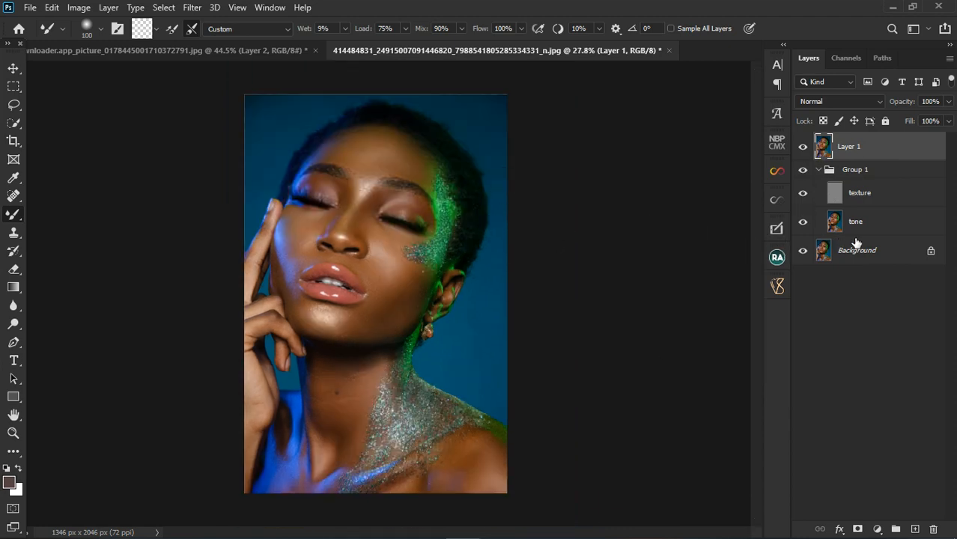
left_click(804, 174)
left_click(804, 149)
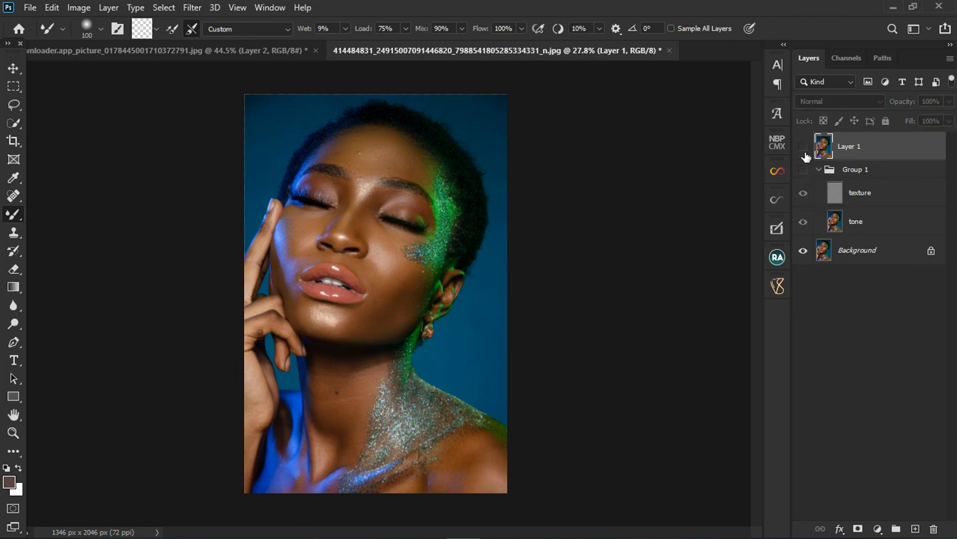
left_click(803, 148)
scroll(383, 400, "up", 2)
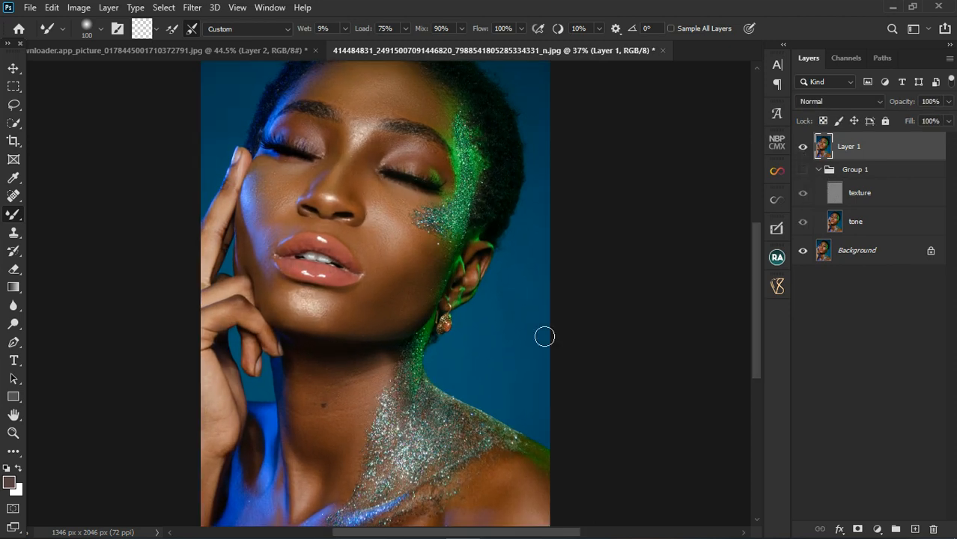
left_click(804, 148)
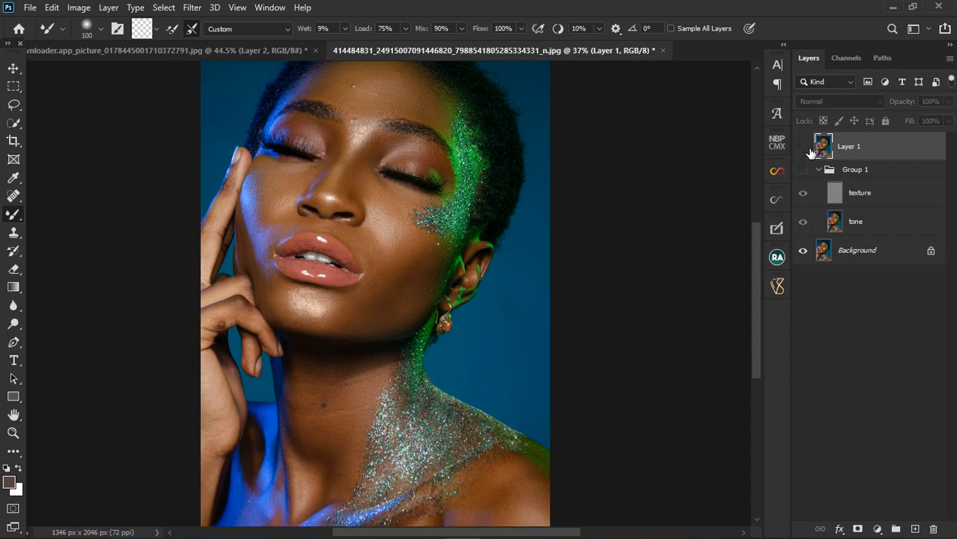
left_click(804, 148)
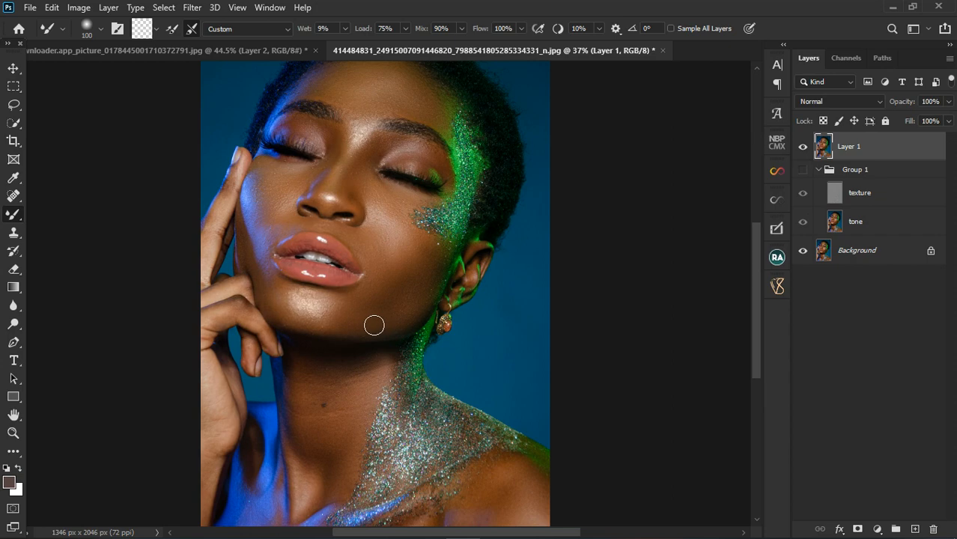
scroll(383, 125, "down", 2)
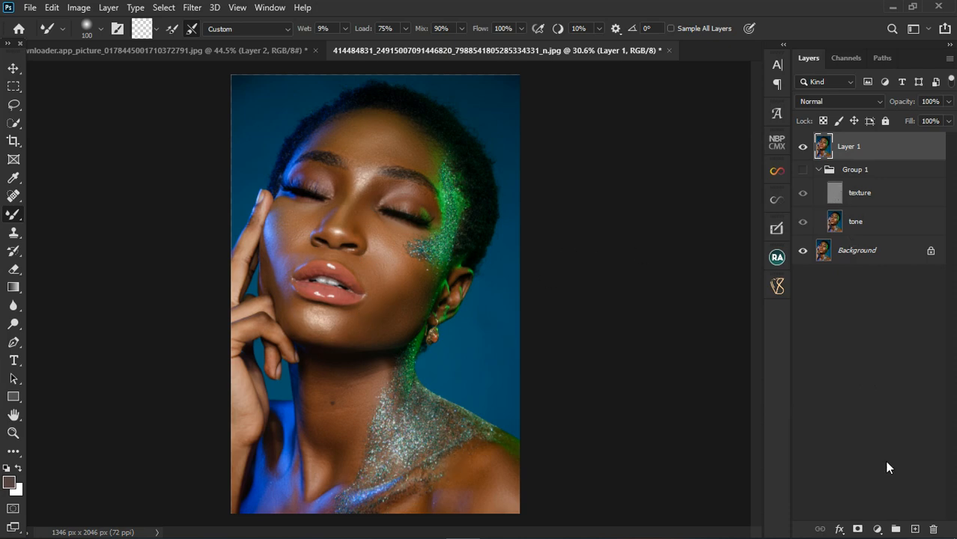
Add a Selective Color adjustment layer above the merged layer and choose the Greens as its color range
left_click(879, 529)
left_click(878, 518)
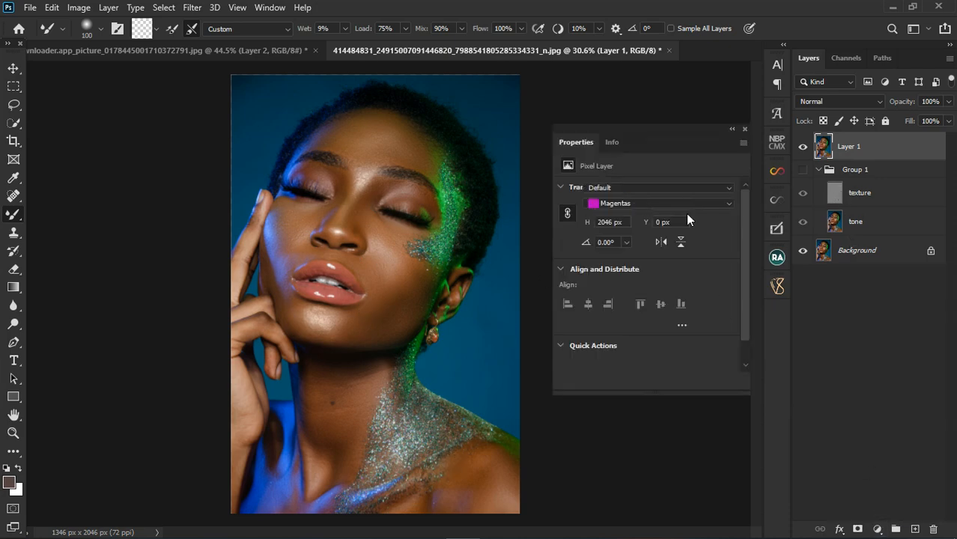
left_click(744, 129)
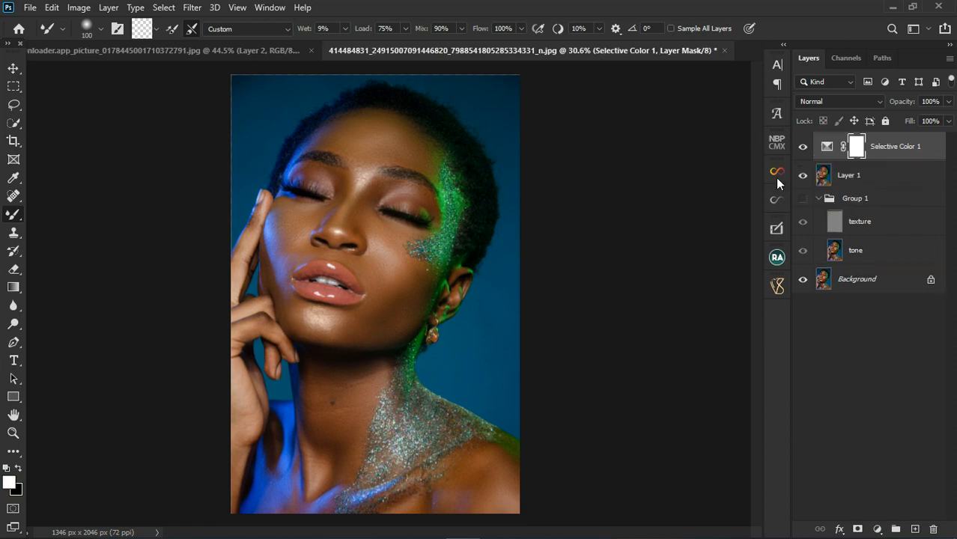
double_click(831, 148)
left_click(626, 207)
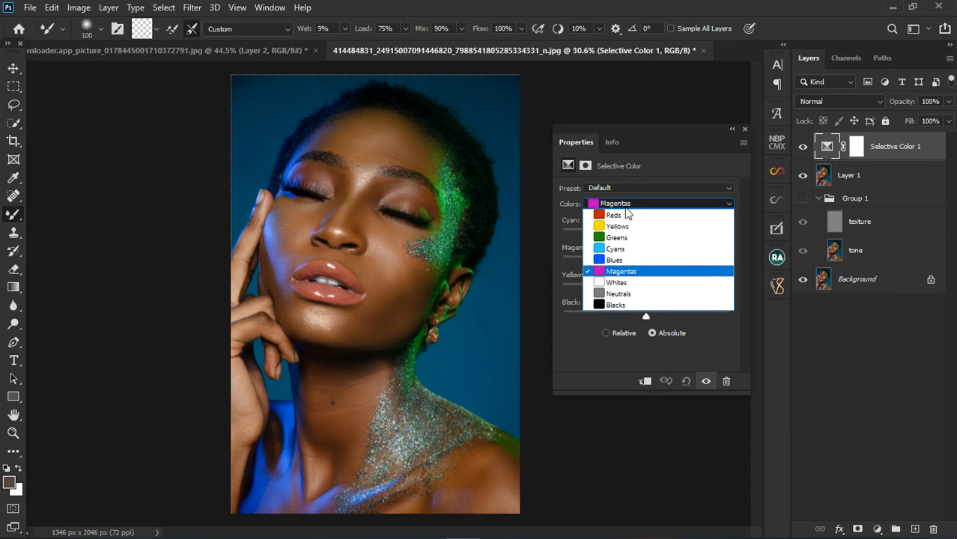
left_click(620, 239)
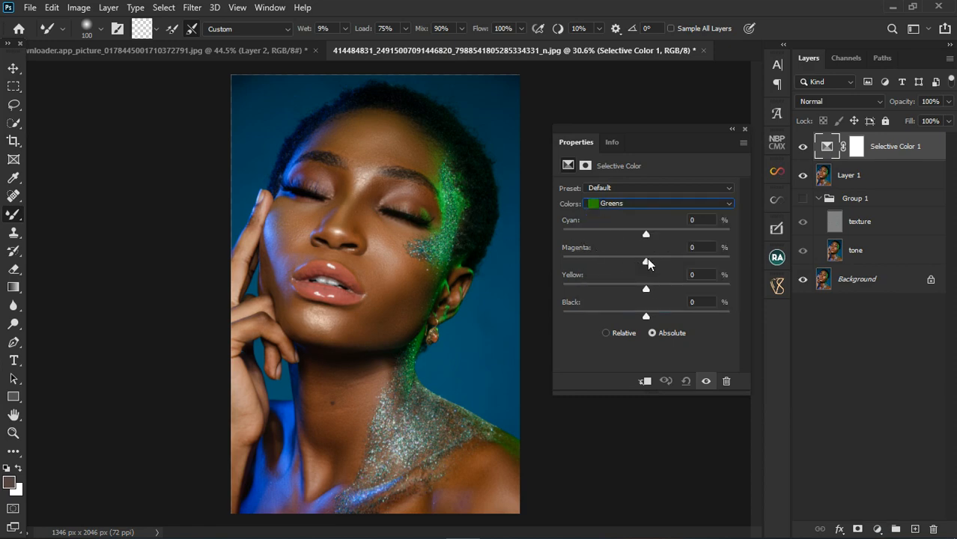
Adjust the magenta amount of the Greens and the cyan amount of the Cyans in the Selective Color adjustment
mouse_move(646, 267)
left_mouse_down()
mouse_move(560, 265)
mouse_move(761, 267)
mouse_move(474, 269)
mouse_move(648, 271)
left_mouse_up()
left_click(651, 206)
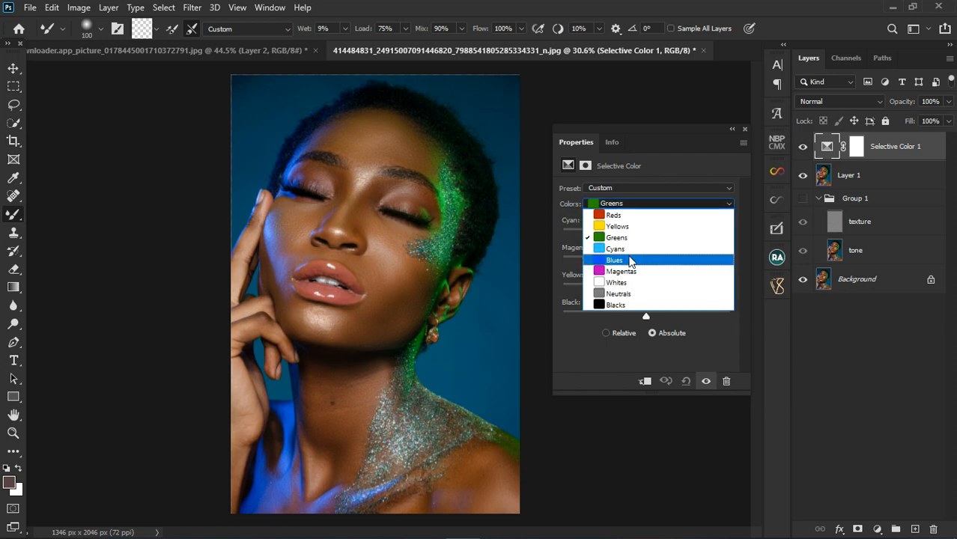
left_click(631, 250)
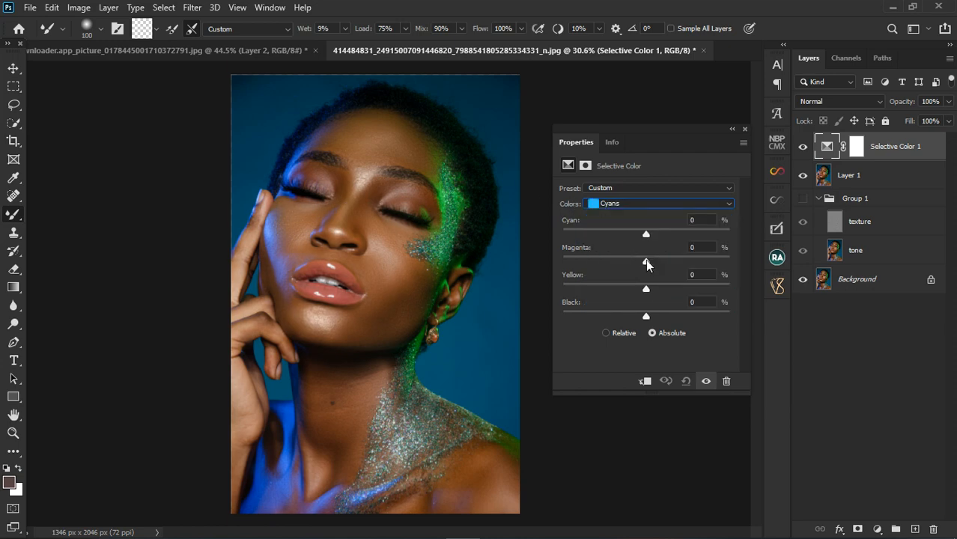
mouse_move(646, 235)
left_mouse_down()
mouse_move(730, 233)
mouse_move(647, 230)
left_mouse_up()
For the Blues in the Selective Color adjustment, set Cyan to +37% and Yellow to -47%
left_click(690, 203)
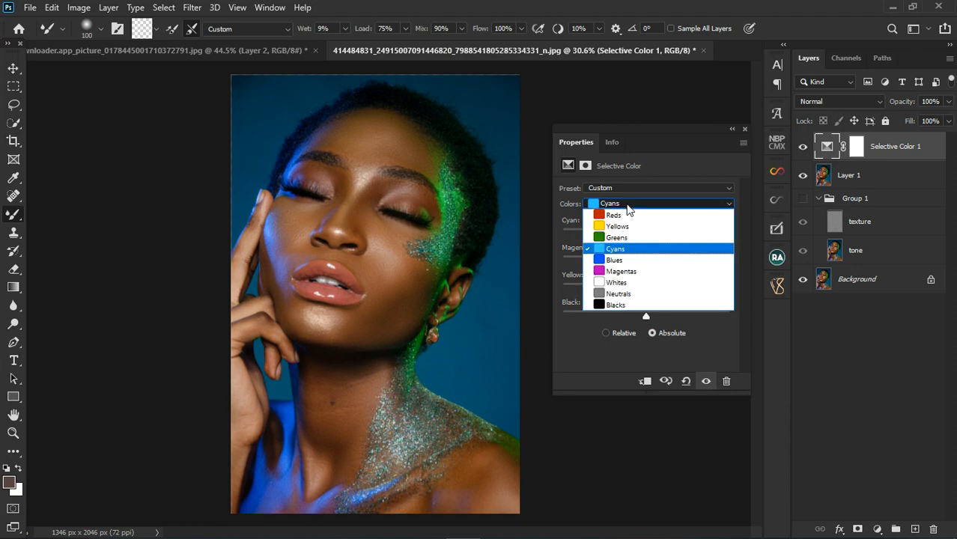
left_click(616, 260)
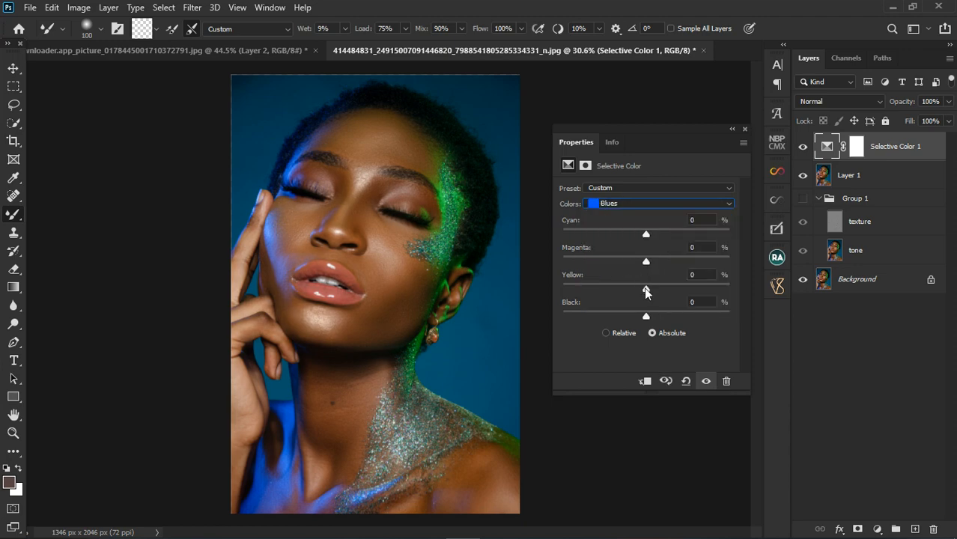
left_click_drag(646, 235, 676, 241)
left_click_drag(645, 292, 609, 302)
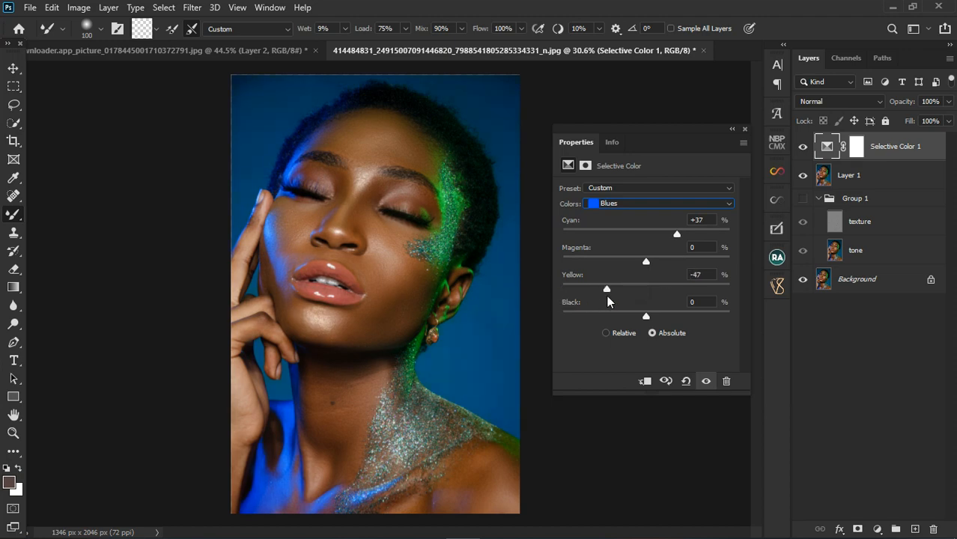
Return to the Greens in the Selective Color adjustment, set Magenta to -45% and close its properties
left_click(647, 204)
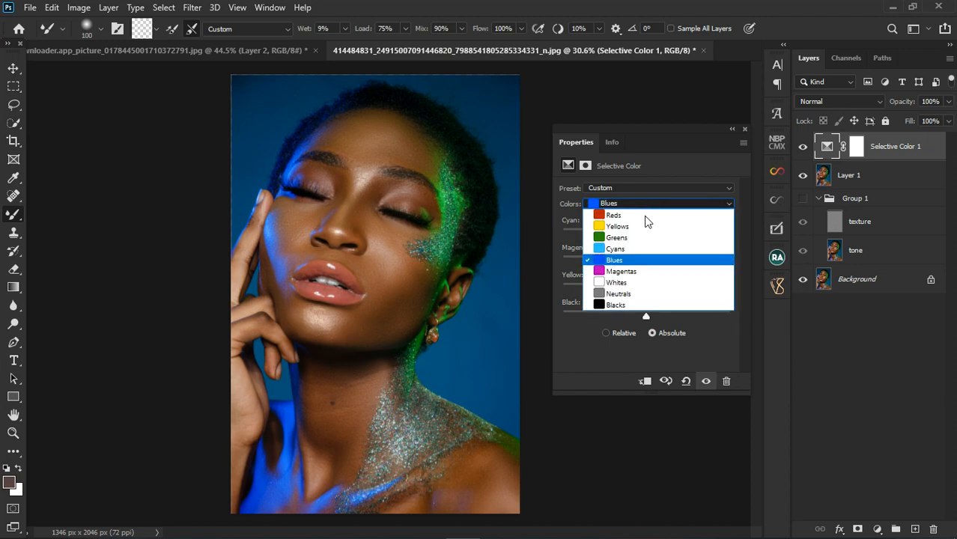
left_click(648, 247)
left_click_drag(647, 262, 611, 262)
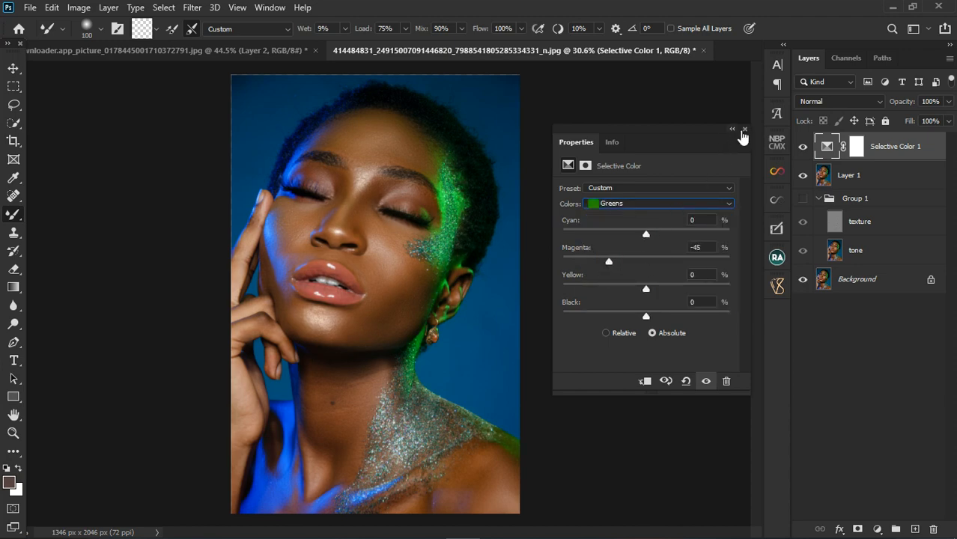
left_click(744, 129)
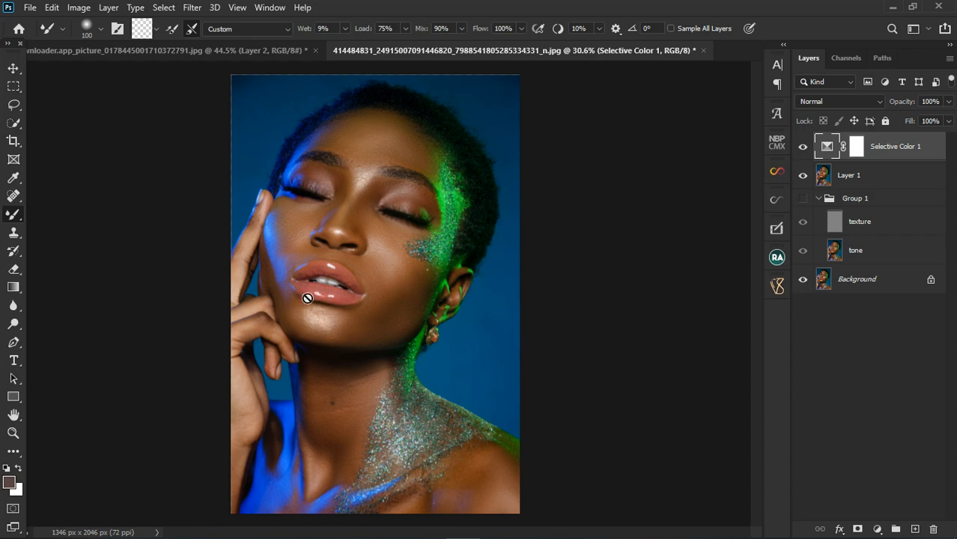
Reopen the Selective Color adjustment and set the Reds to Cyan -12%, Yellow -5% and Black +21%
double_click(829, 147)
left_click(604, 207)
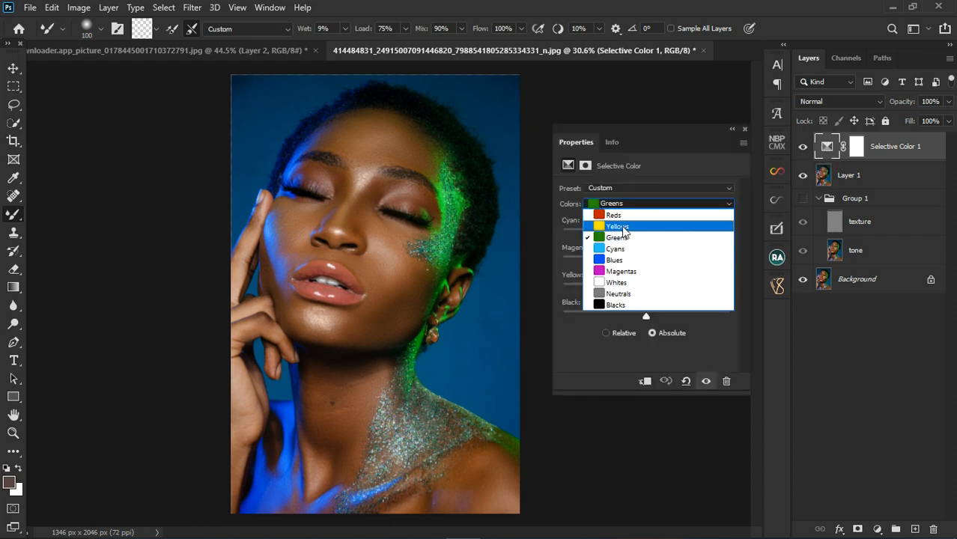
left_click(614, 215)
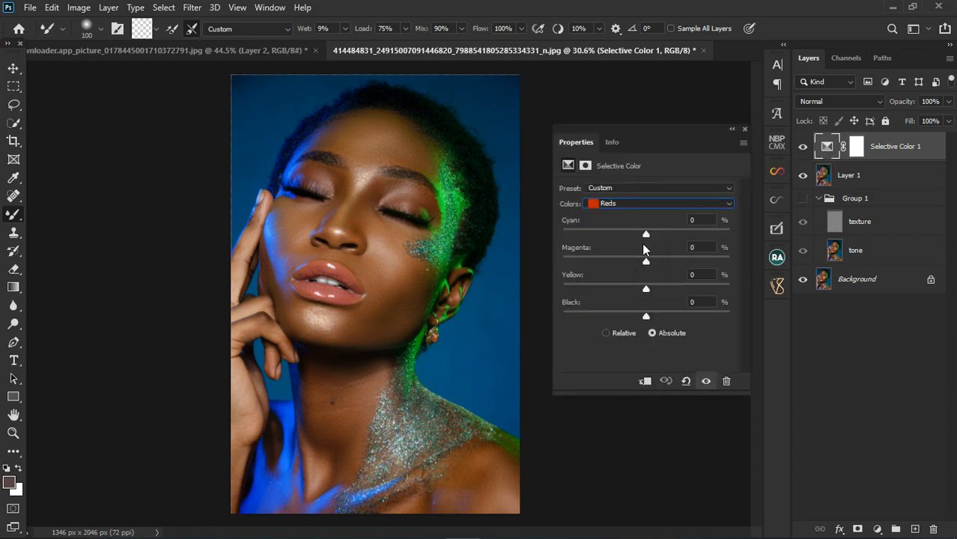
mouse_move(646, 291)
left_mouse_down()
mouse_move(661, 294)
mouse_move(643, 297)
left_mouse_up()
left_click_drag(633, 238, 637, 239)
left_click_drag(646, 316, 630, 316)
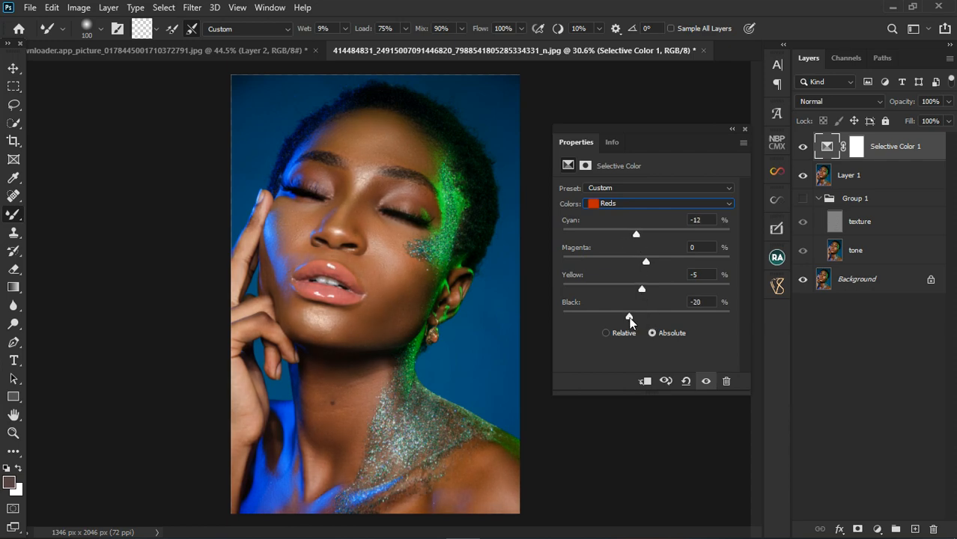
left_click(666, 316)
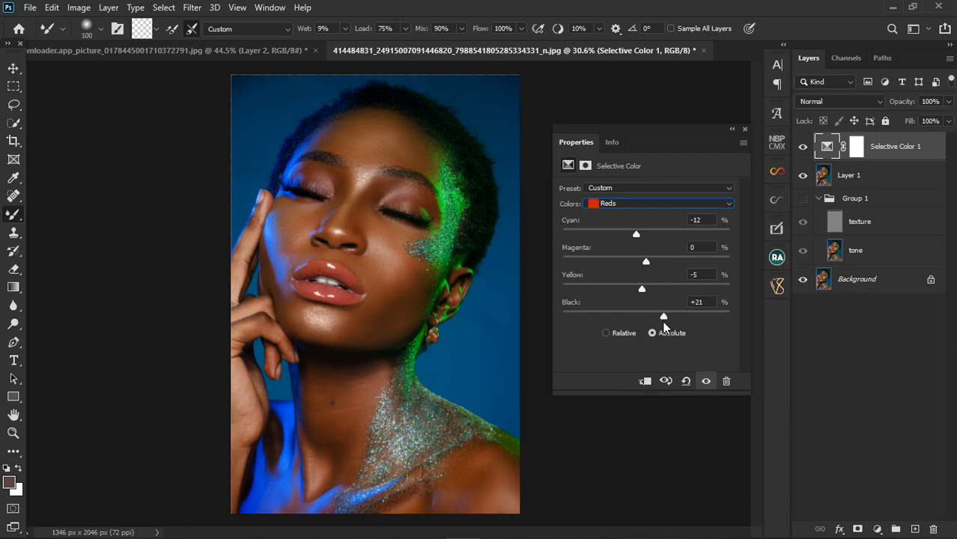
left_click(744, 130)
Toggle the Selective Color layer's visibility to compare the portrait's colors with and without the adjustment
left_click(807, 148)
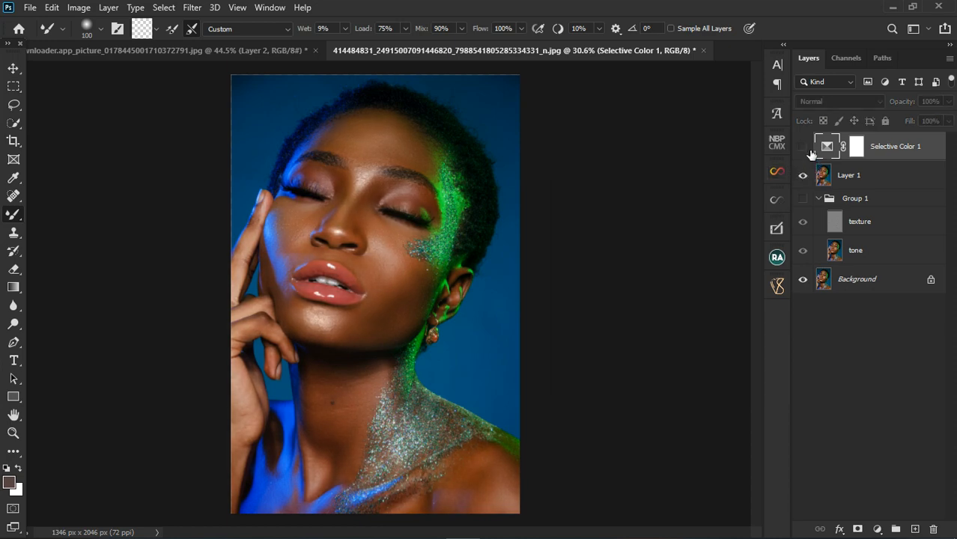
left_click(807, 148)
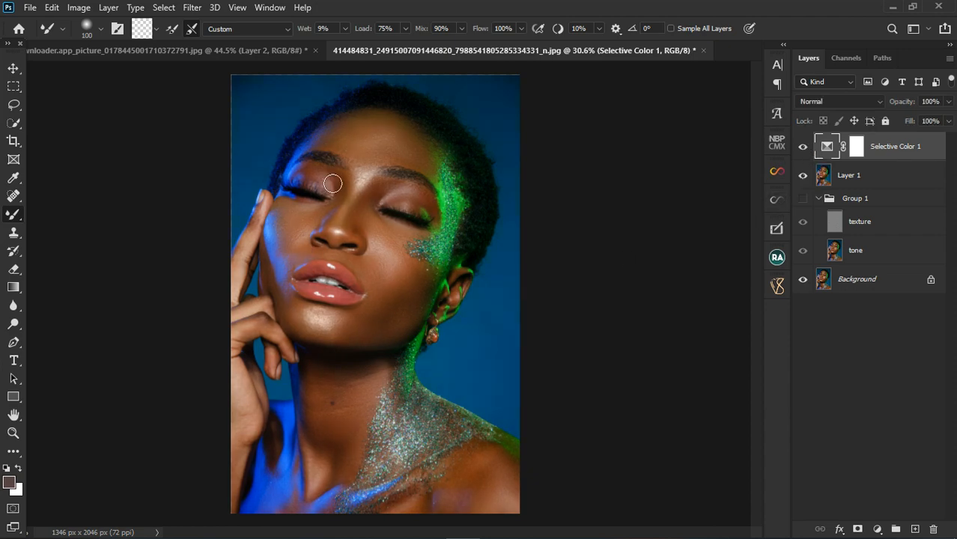
scroll(342, 184, "up", 3)
scroll(346, 188, "down", 2)
scroll(348, 230, "down", 1)
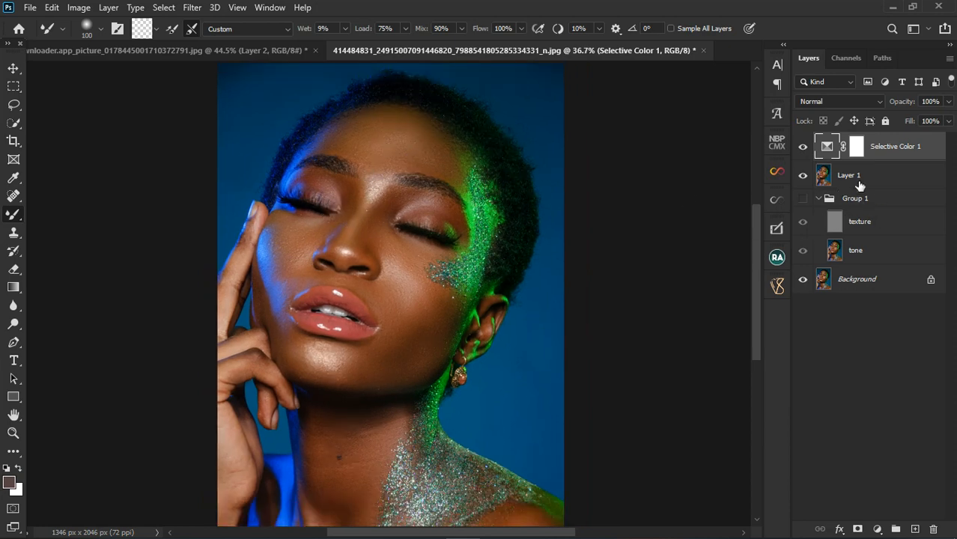
Collapse Group 1 and hide the Selective Color 1 adjustment layer
left_click(824, 199)
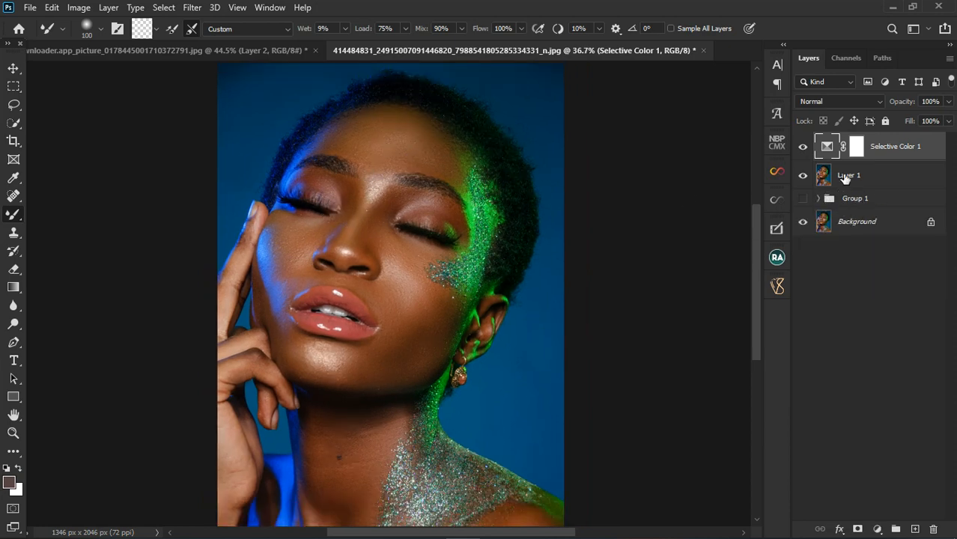
scroll(285, 252, "down", 3)
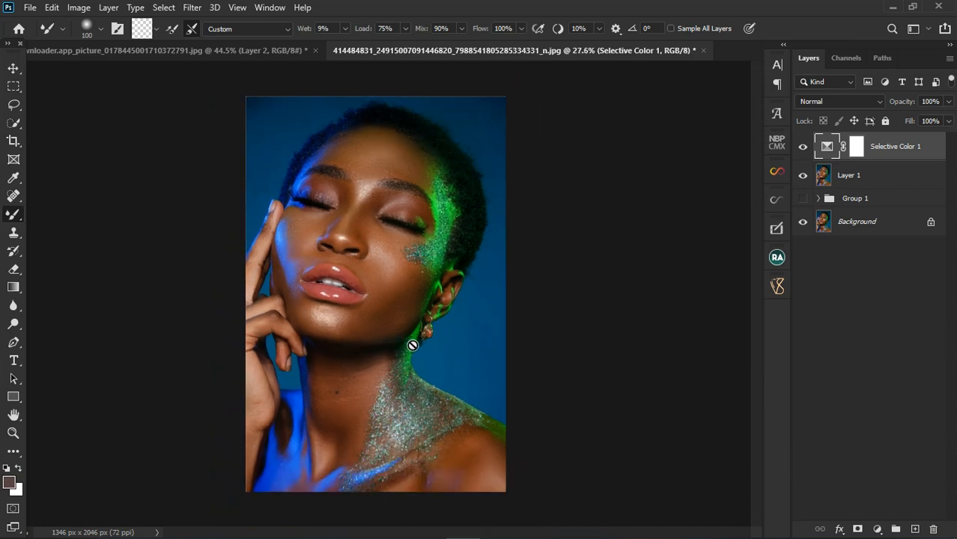
scroll(462, 146, "up", 2)
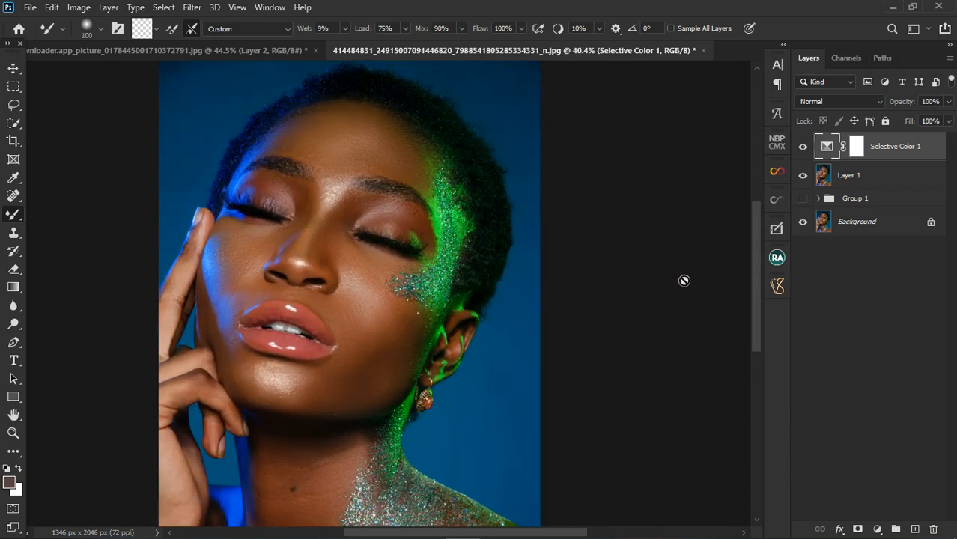
left_click_drag(758, 281, 757, 252)
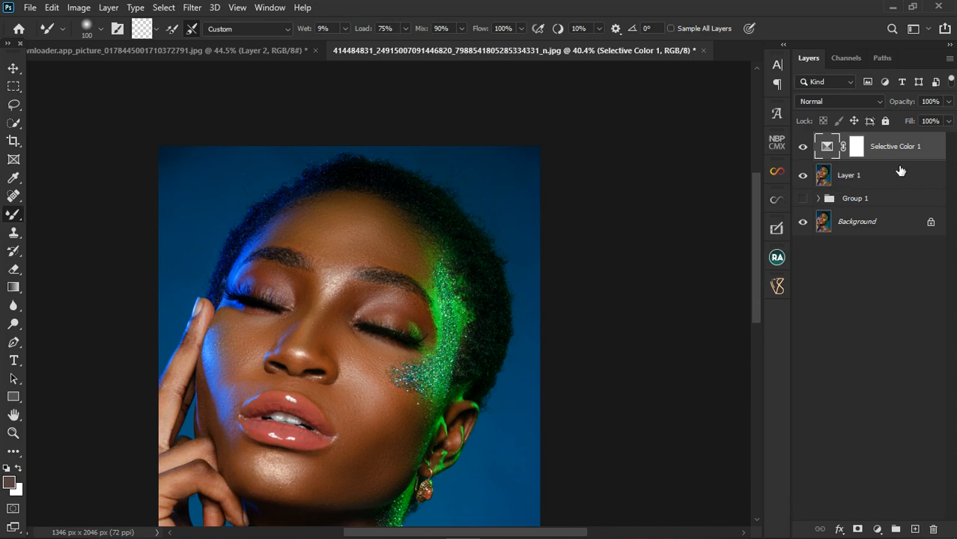
left_click(804, 148)
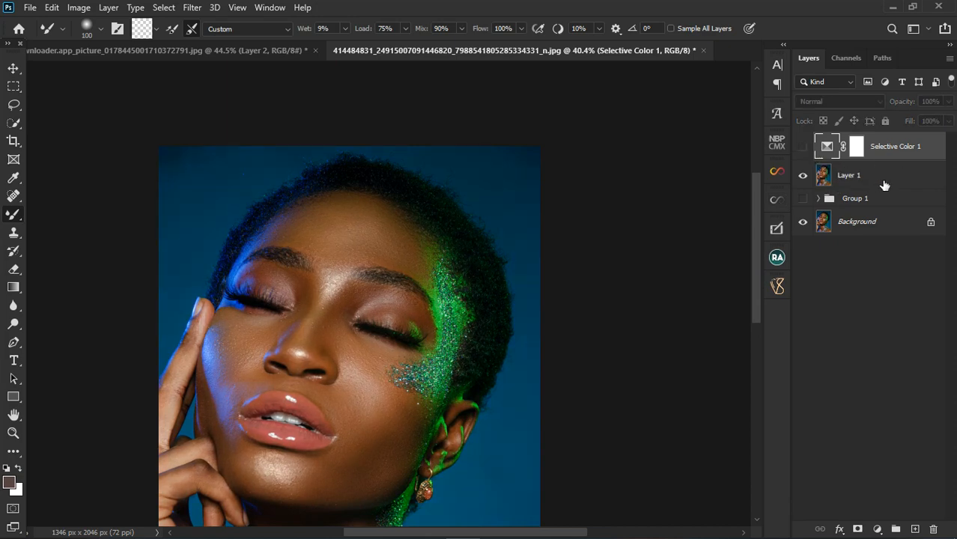
On Layer 1, lasso the blue background around the head, following the hair's outer edge
left_click(881, 180)
left_click(13, 105)
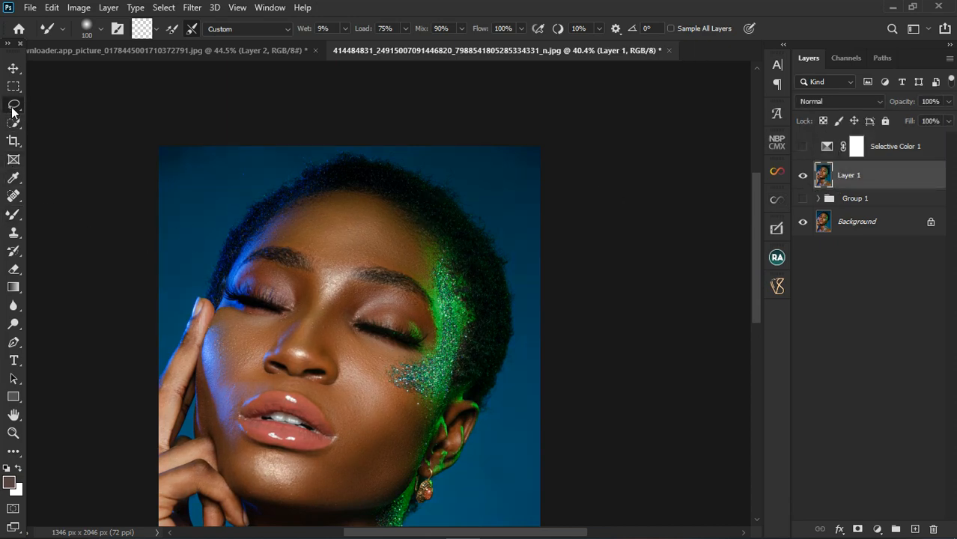
mouse_move(232, 230)
left_mouse_down()
mouse_move(323, 161)
mouse_move(406, 171)
mouse_move(489, 242)
mouse_move(522, 317)
mouse_move(546, 223)
mouse_move(527, 176)
mouse_move(445, 122)
mouse_move(212, 103)
mouse_move(137, 133)
mouse_move(130, 205)
mouse_move(165, 279)
mouse_move(210, 262)
mouse_move(235, 233)
left_mouse_up()
Enlarge the Clone Stamp brush to 70 and clone clean background over stray hairs along the head's left and top edges
left_click(14, 233)
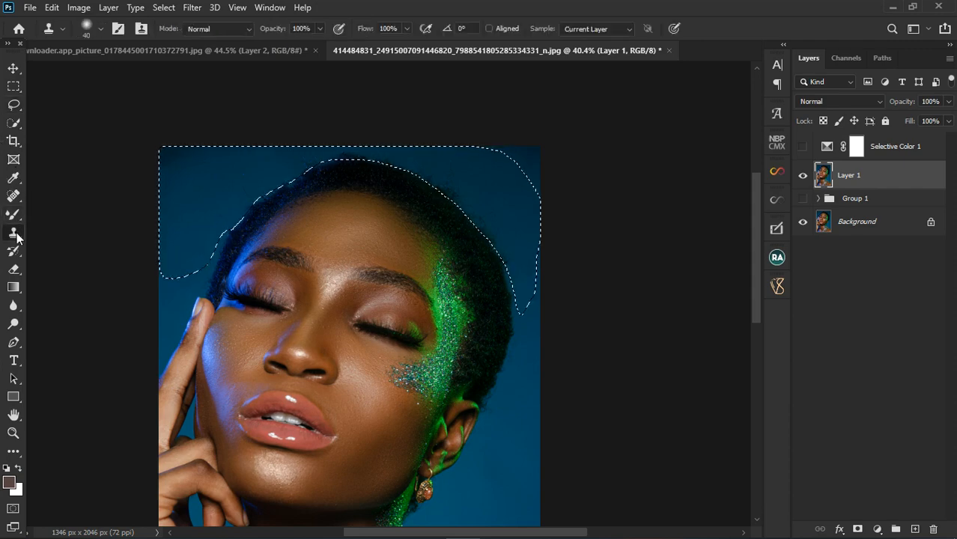
key("bracketright")
key("bracketright")
key("bracketright")
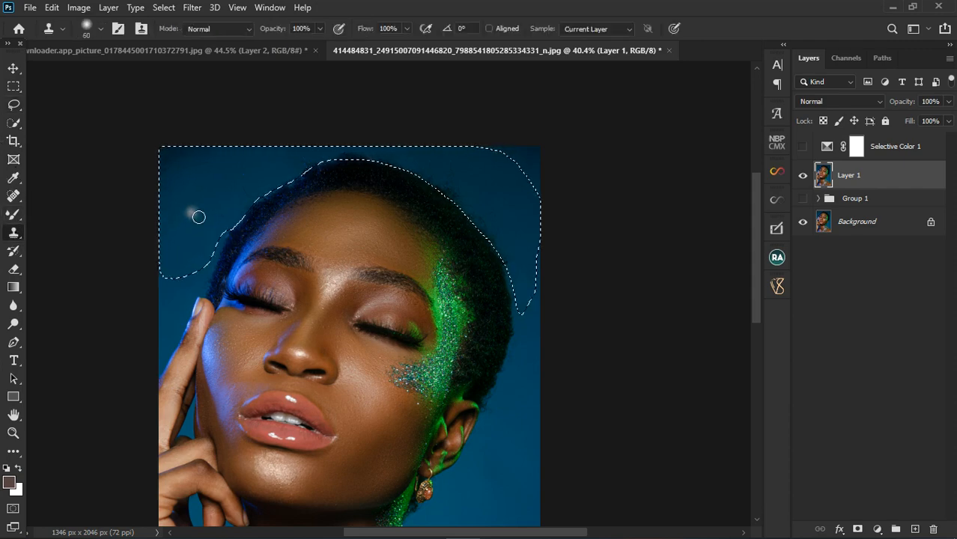
left_click(199, 214, "alt")
mouse_move(223, 246)
left_mouse_down()
mouse_move(287, 203)
mouse_move(220, 229)
mouse_move(236, 212)
mouse_move(344, 164)
mouse_move(419, 179)
left_mouse_up()
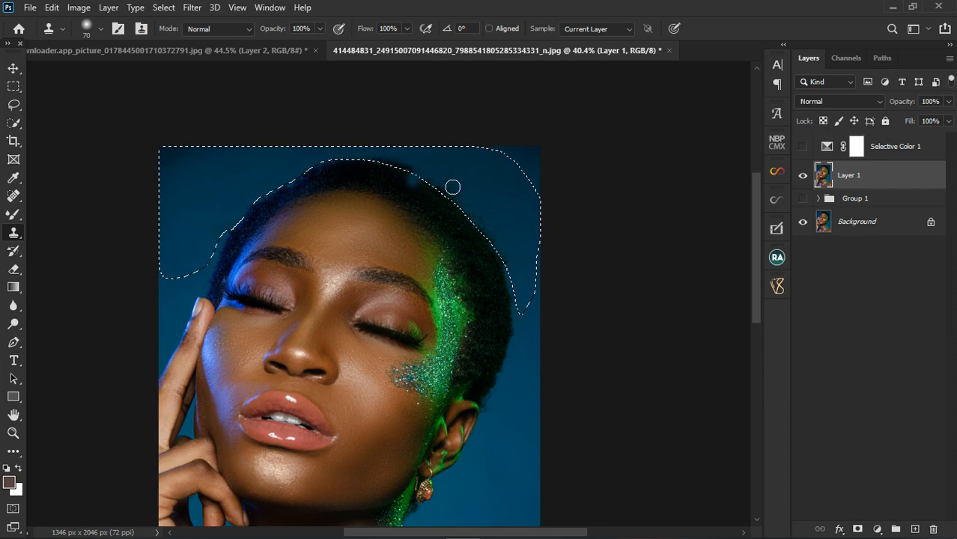
Clone sampled blue background over the stray hairs along the upper-right edge of the head
scroll(476, 180, "up", 1)
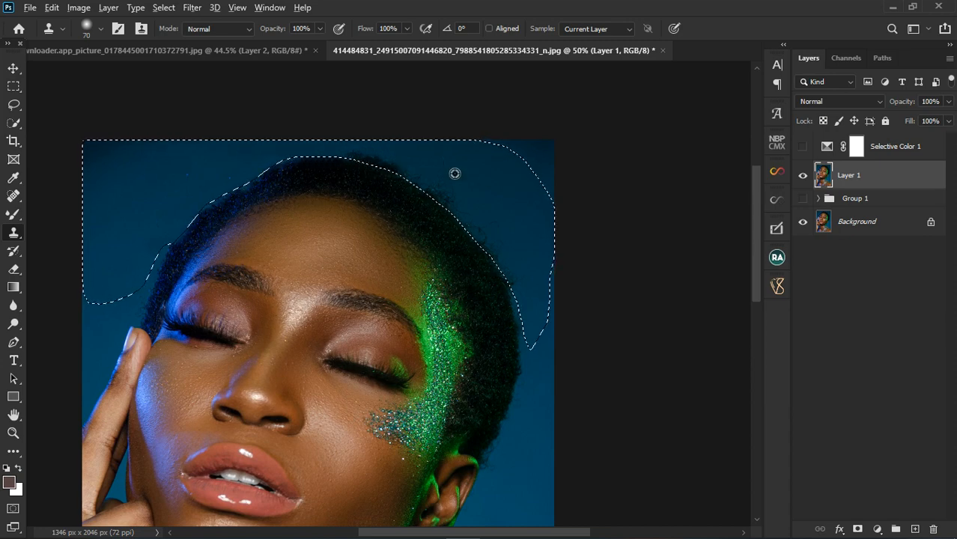
left_click(493, 174, "alt")
mouse_move(366, 172)
left_mouse_down()
mouse_move(355, 163)
mouse_move(393, 178)
left_mouse_up()
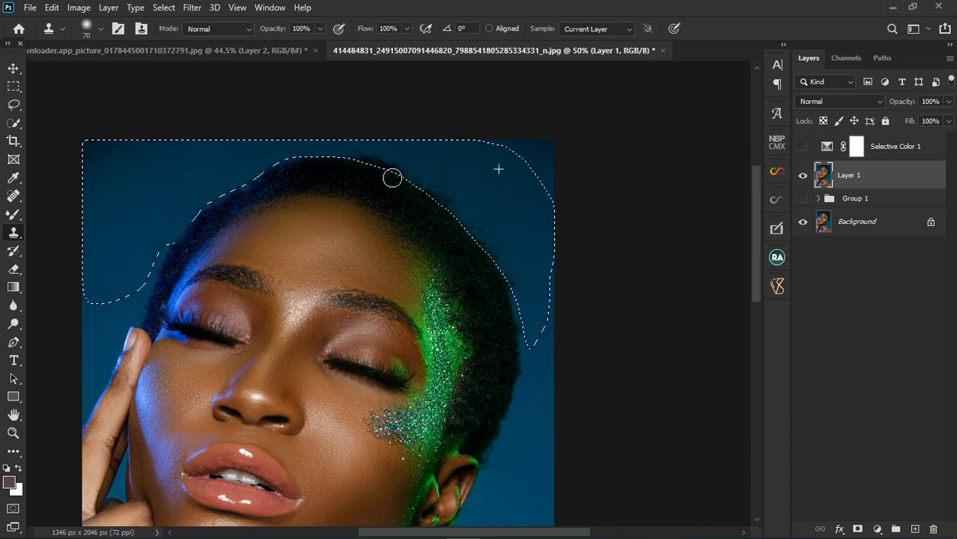
left_click(495, 174, "alt")
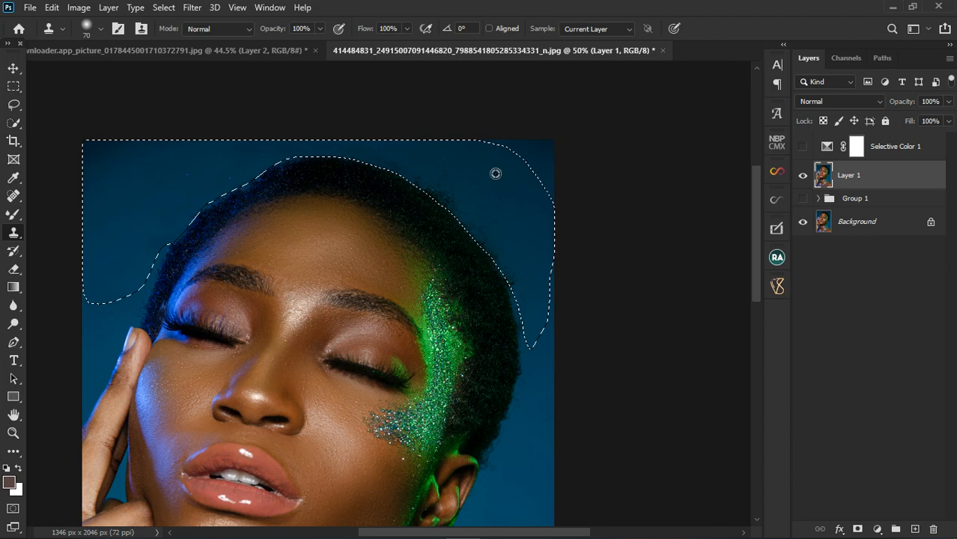
left_click(442, 177)
left_click_drag(425, 189, 511, 274)
left_click_drag(446, 188, 475, 237)
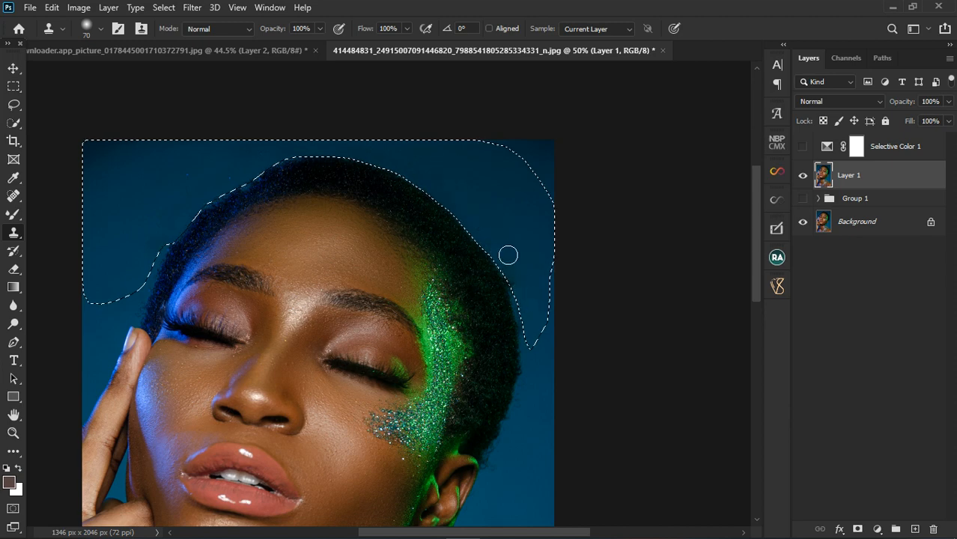
Clone clean background along the hair's right edge down to the end of the selection, and deselect
left_click_drag(538, 311, 543, 320)
left_click(489, 221, "alt")
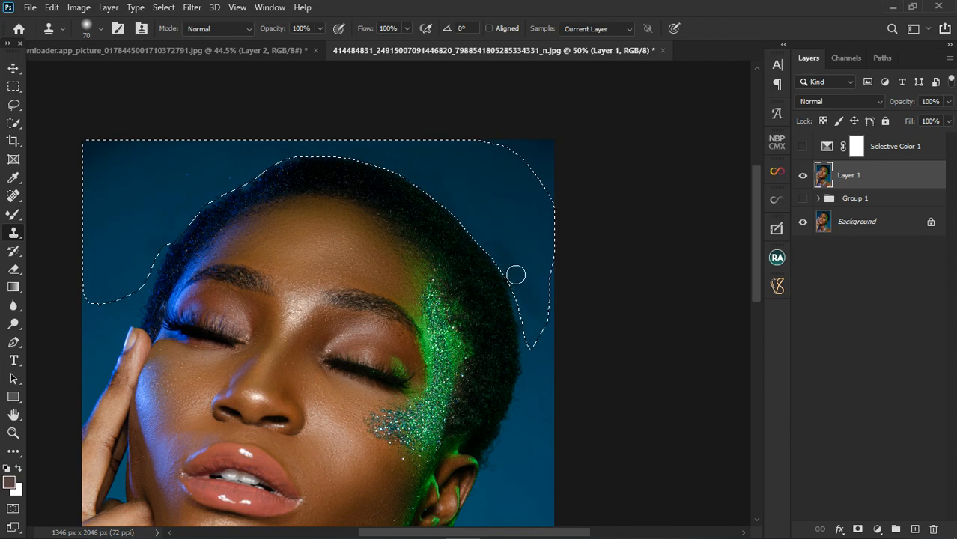
mouse_move(516, 274)
left_mouse_down()
mouse_move(507, 259)
mouse_move(550, 340)
left_mouse_up()
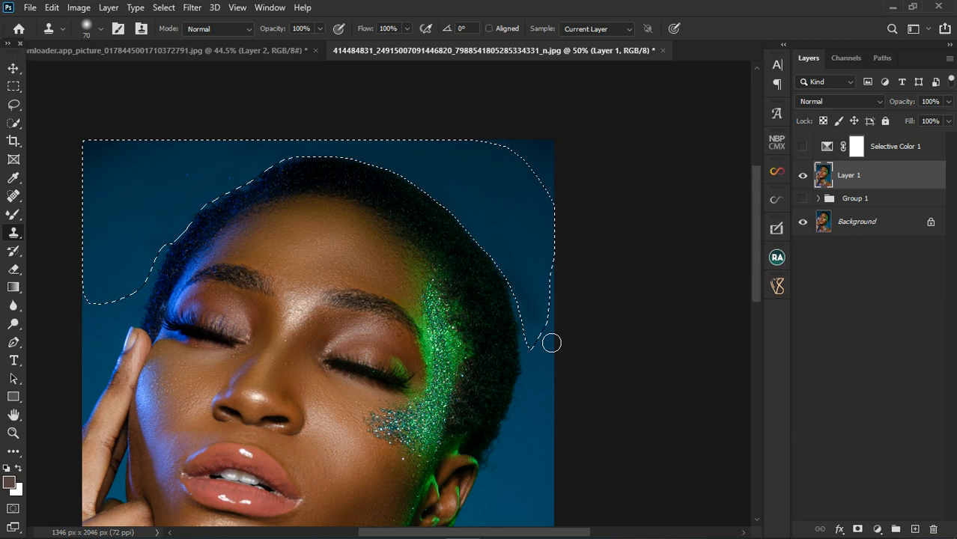
left_click(537, 242, "alt")
left_click_drag(523, 284, 539, 348)
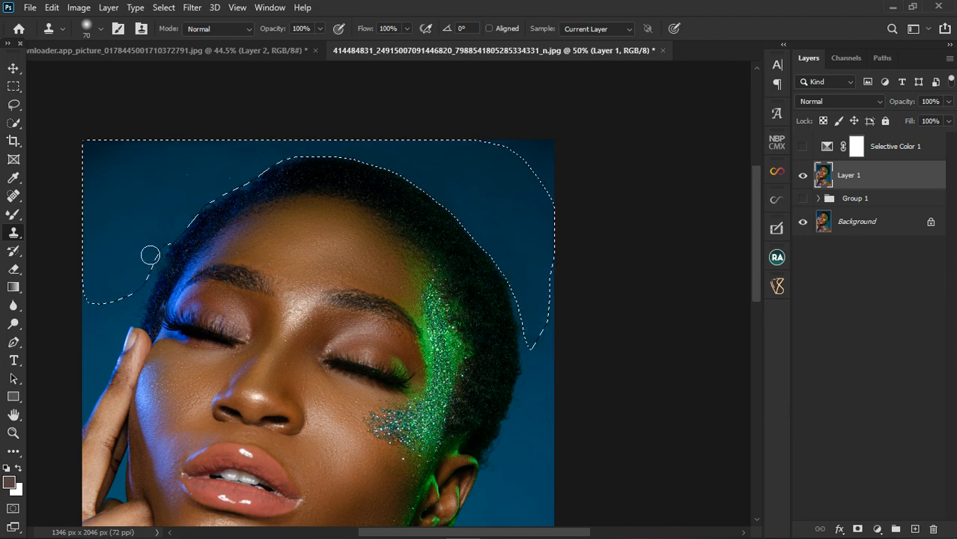
key("ctrl+d")
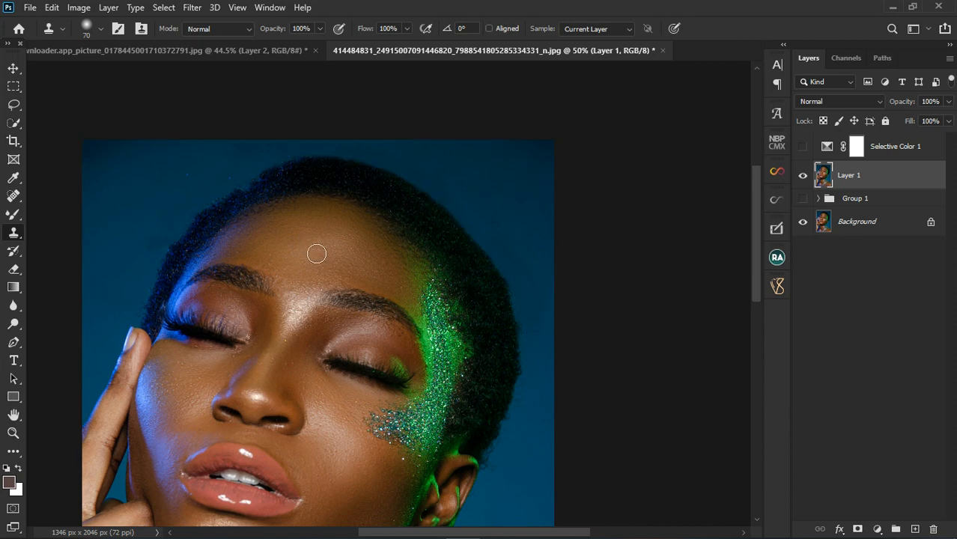
Hide and show Layer 1 to compare the hair edge before and after the stray-hair cleanup
scroll(316, 254, "down", 3)
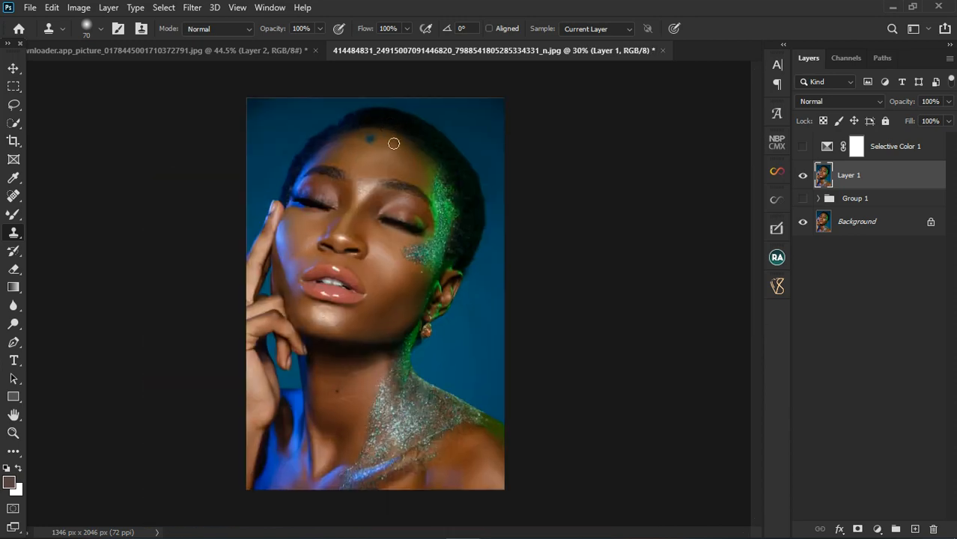
scroll(394, 144, "up", 2)
scroll(386, 117, "up", 1)
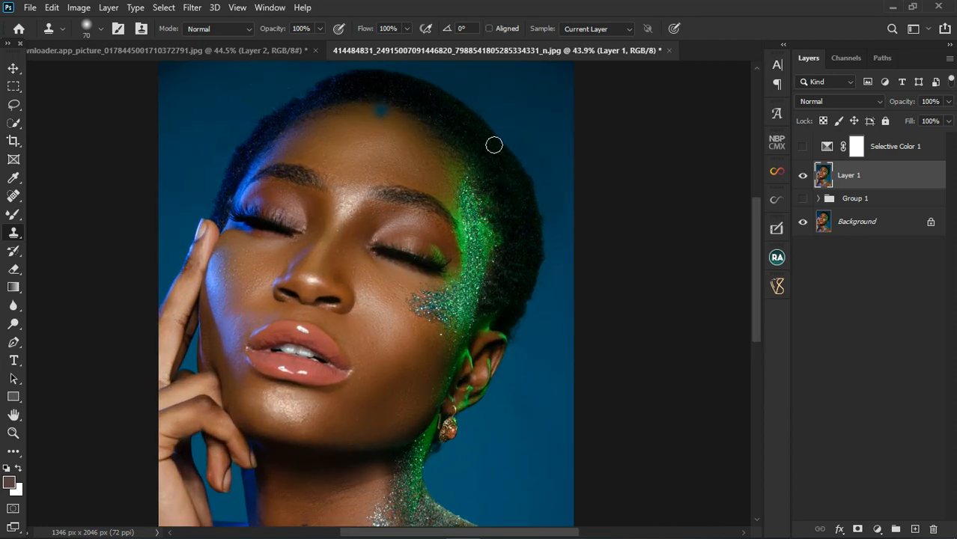
left_click(804, 176)
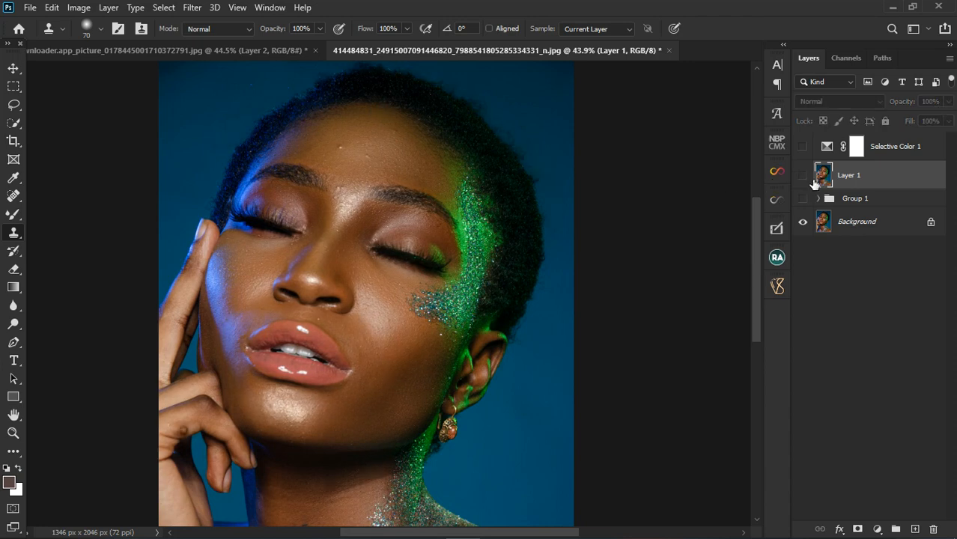
left_click(805, 177)
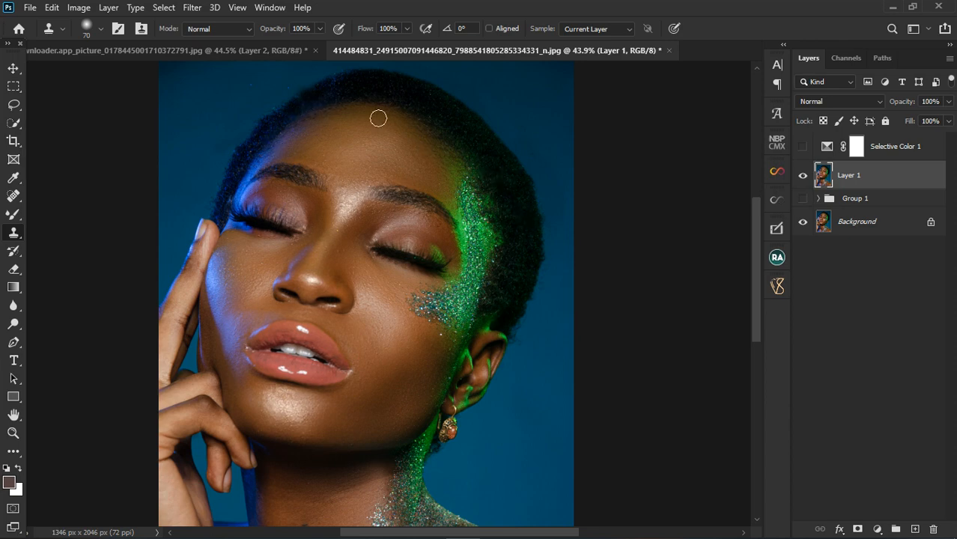
Clone sampled dark hair along the head's upper-left edge on Layer 1 to even out its outline
left_click(292, 104)
scroll(333, 111, "up", 2)
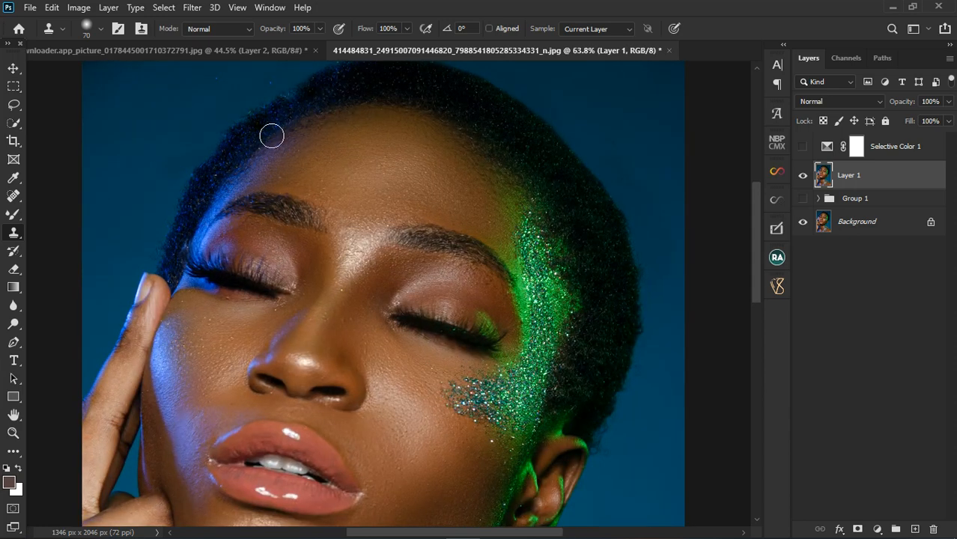
left_click(321, 107)
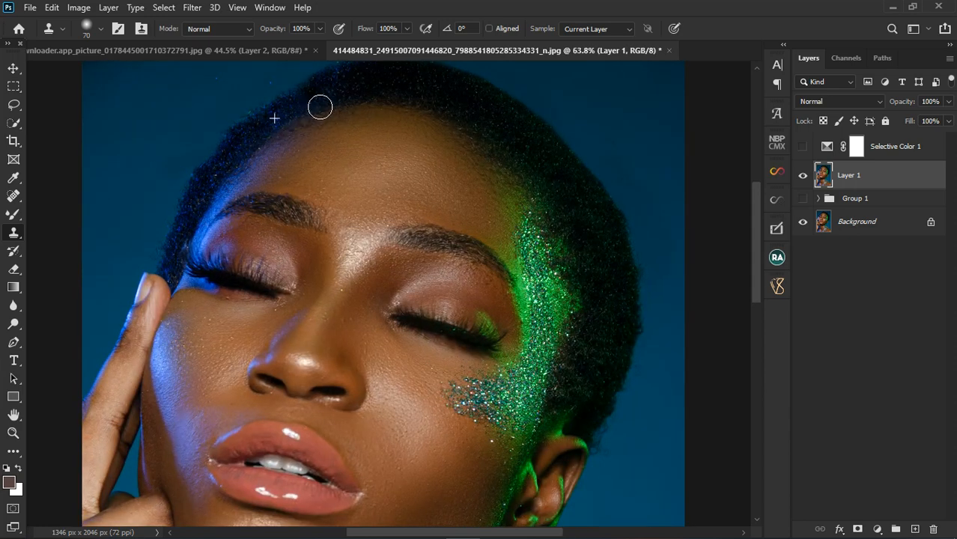
left_click(331, 96)
left_click(256, 141)
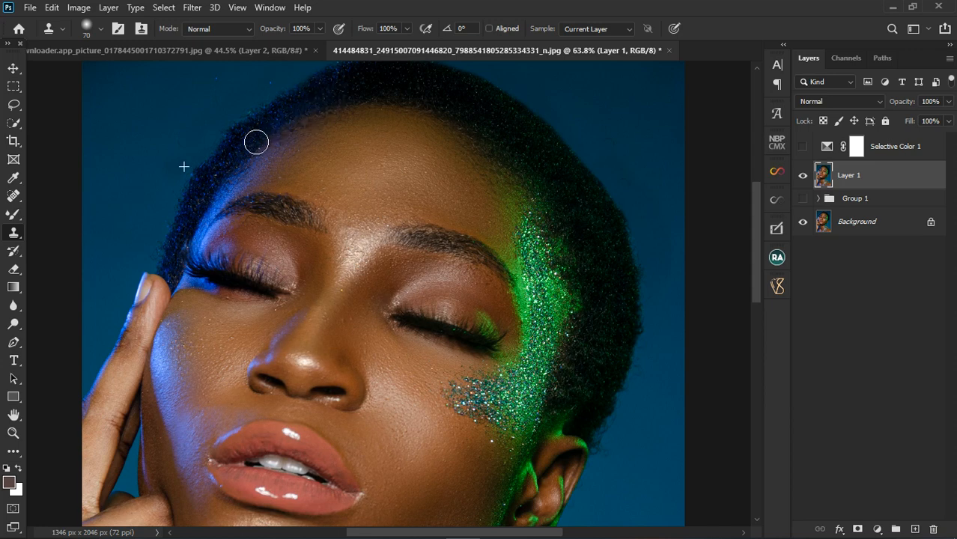
left_click(250, 131)
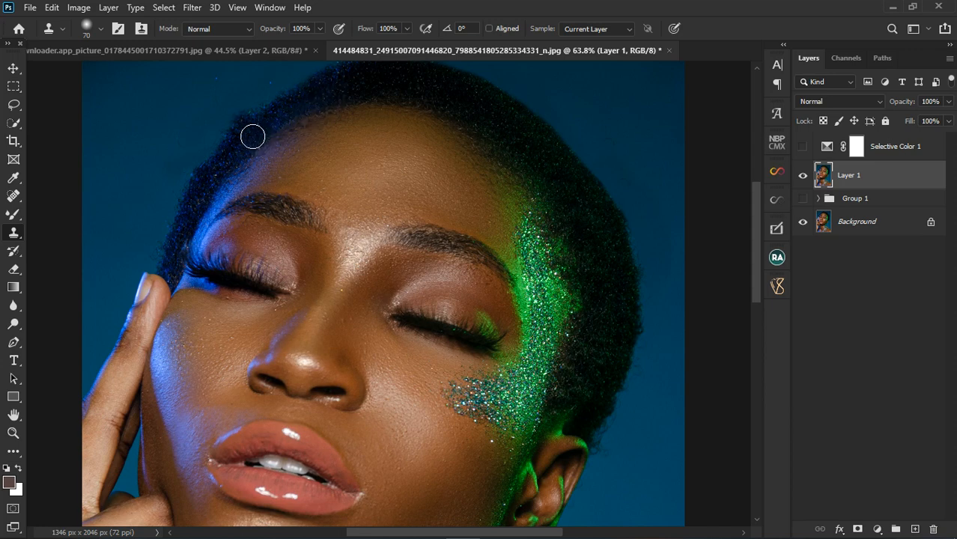
left_click(296, 114)
left_click(305, 107)
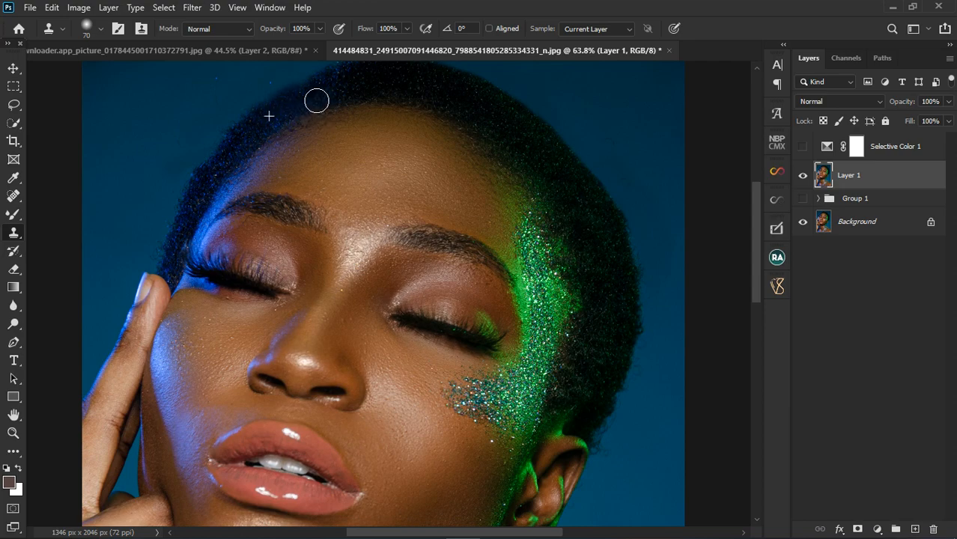
left_click(333, 92)
left_click(248, 132)
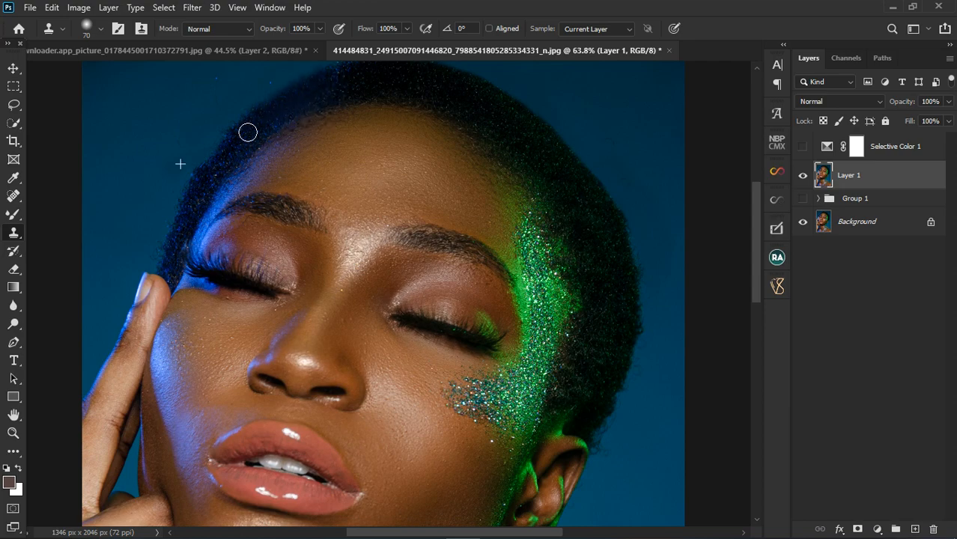
Compare the whole portrait with Layer 1 hidden and shown, and turn the Selective Color 1 adjustment back on
scroll(248, 132, "down", 5)
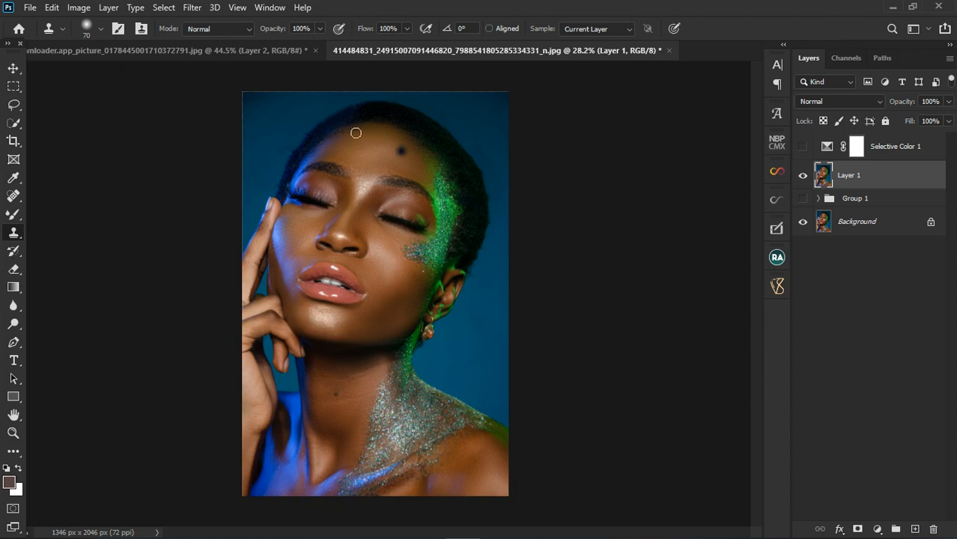
left_click(401, 151)
left_click(803, 176)
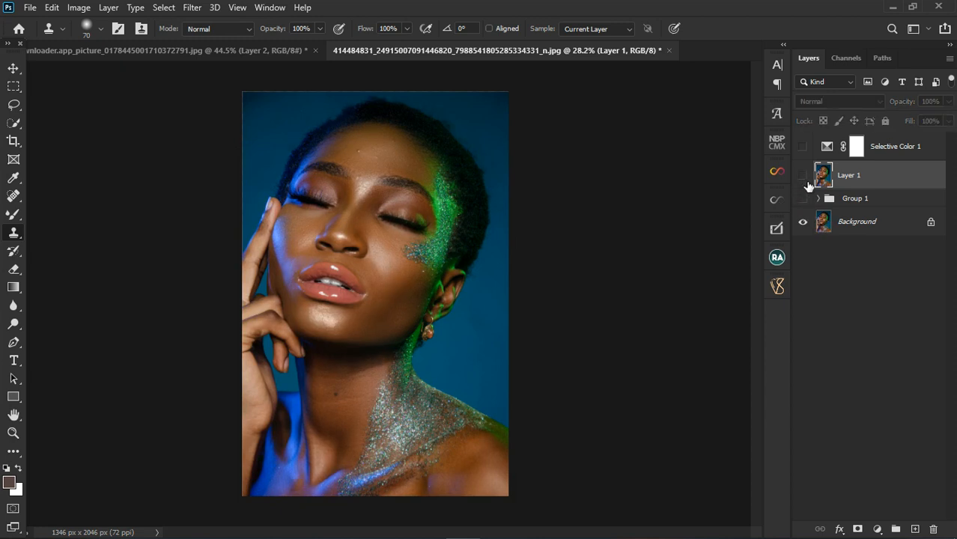
left_click(807, 182)
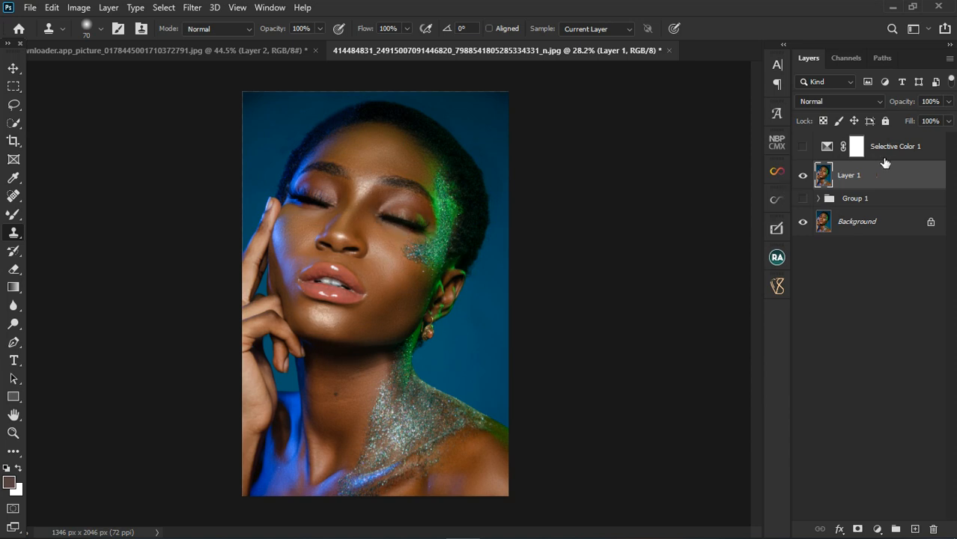
left_click(806, 150)
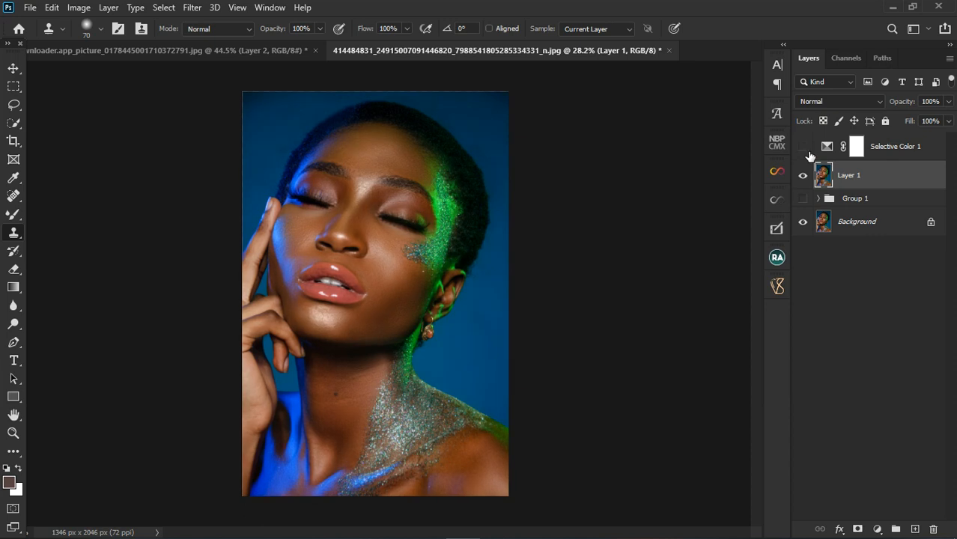